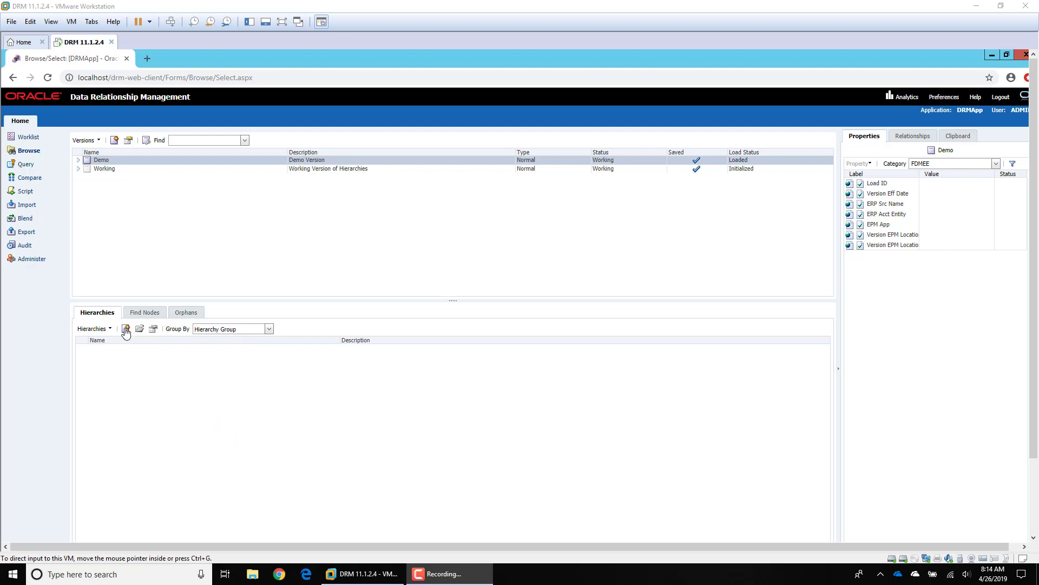
Step: Start a new hierarchy in the Demo version with the name Account and the description Account
left_click(104, 329)
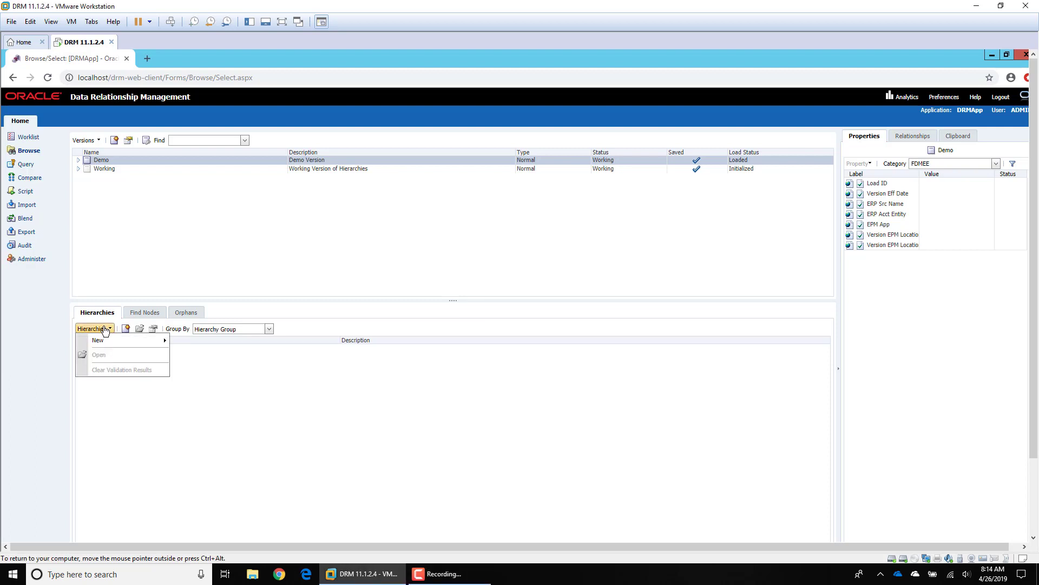
mouse_move(111, 343)
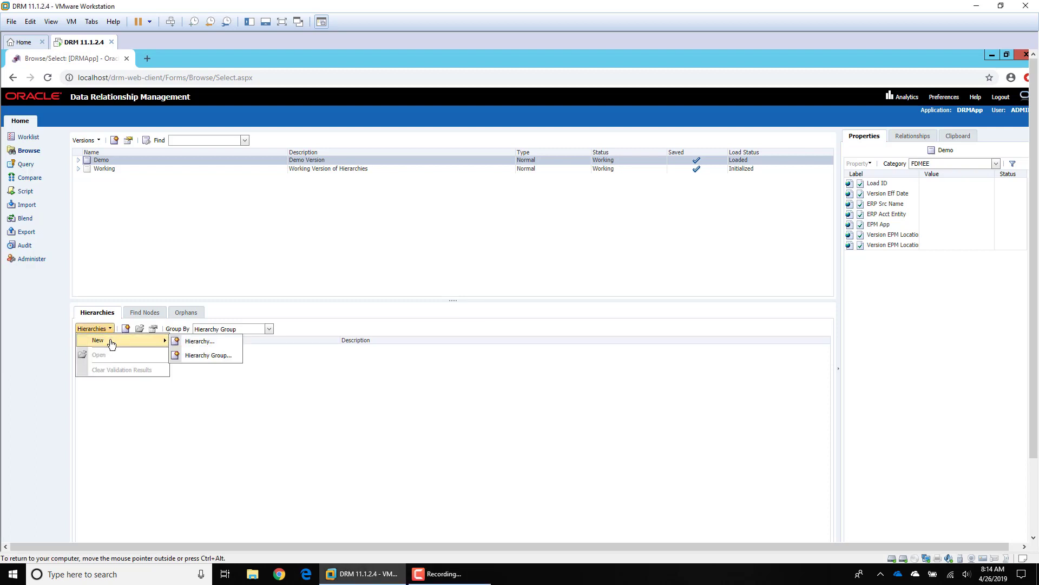
left_click(203, 343)
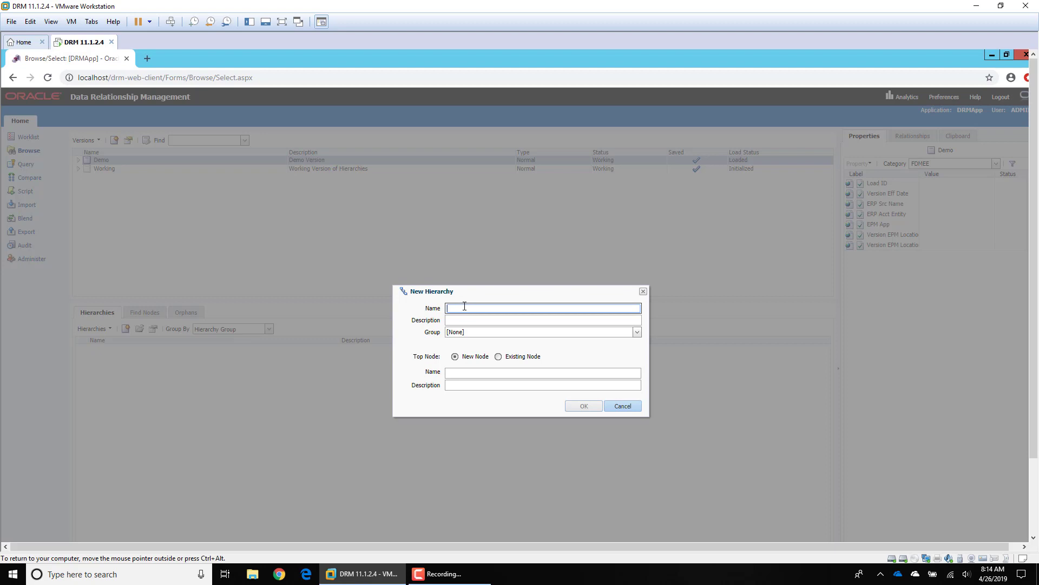
type("ccou")
left_click(483, 321)
type("Account")
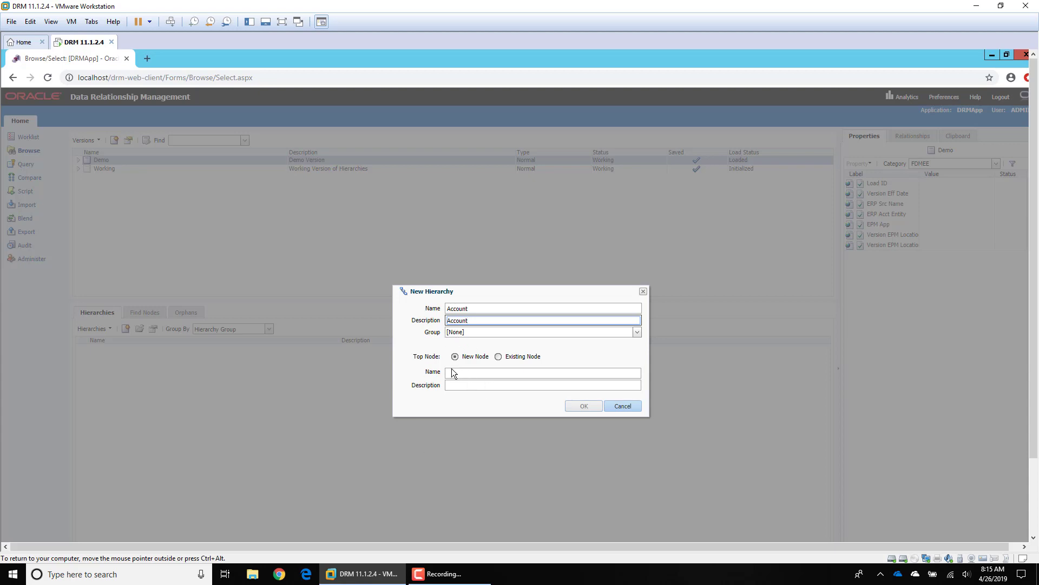
Step: Give the hierarchy a new top node named Account with the description Account, and create it
left_click(453, 373)
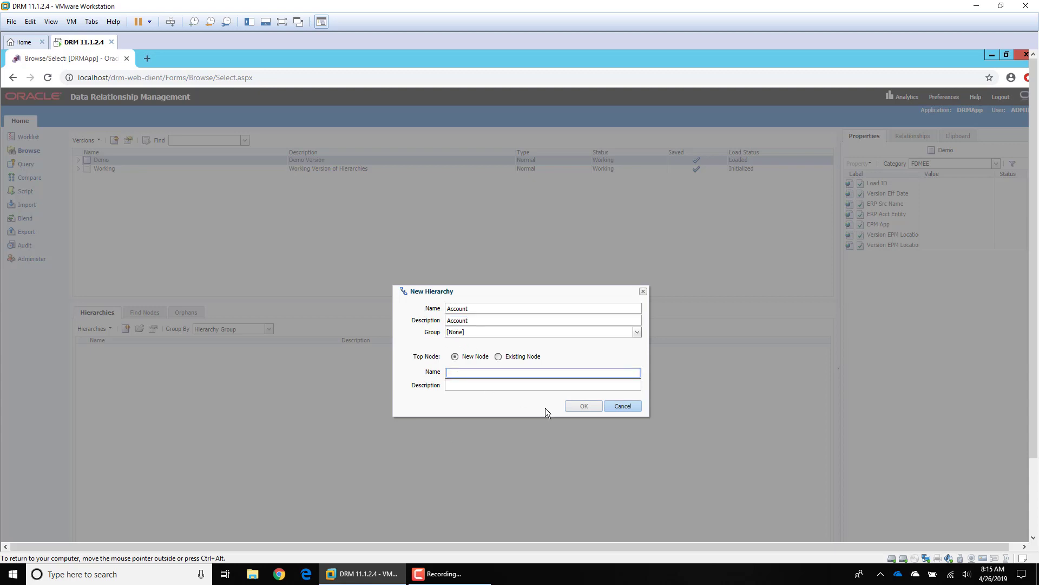
type("Account")
left_click_drag(475, 373, 410, 377)
key("ctrl+c")
left_click(457, 385)
key("ctrl+v")
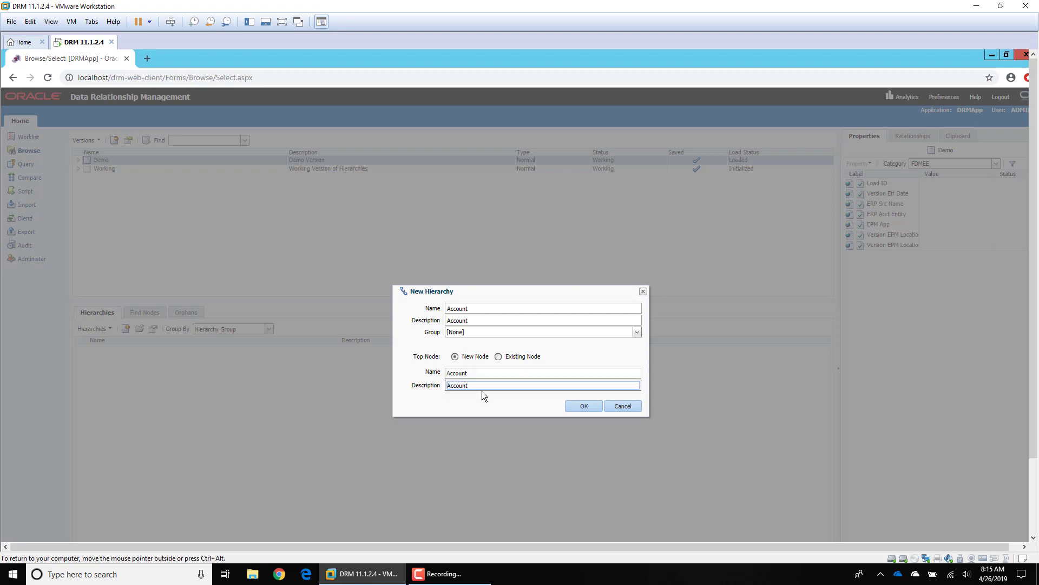
left_click(589, 408)
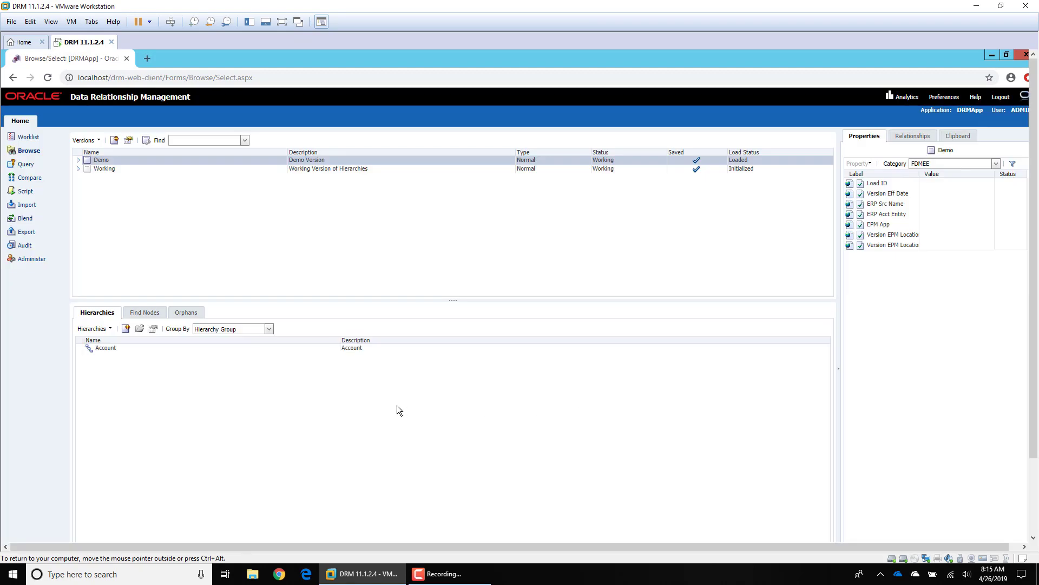
Step: Show the System category properties of the Account hierarchy
left_click(104, 348)
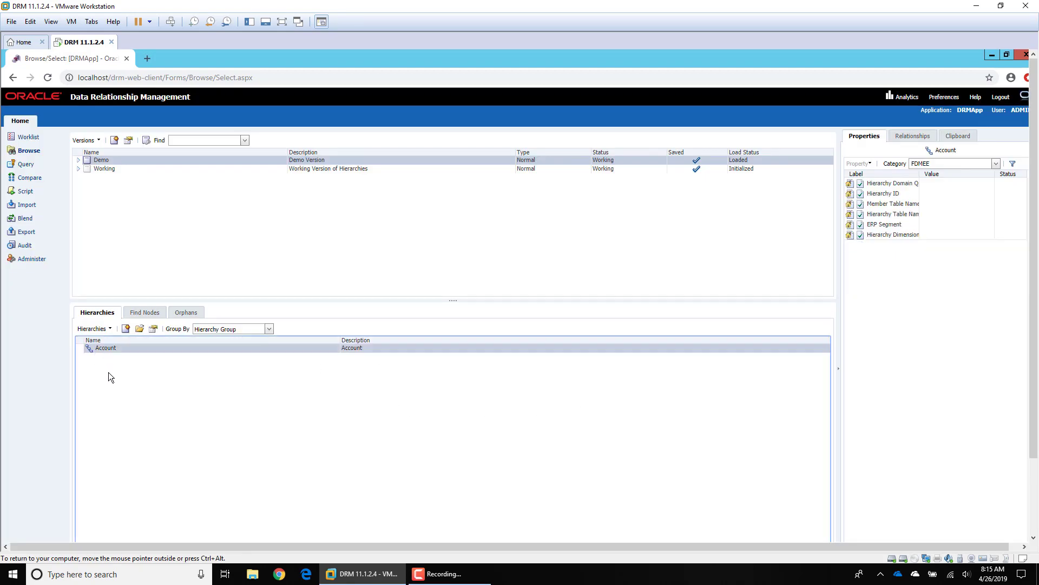
left_click(153, 330)
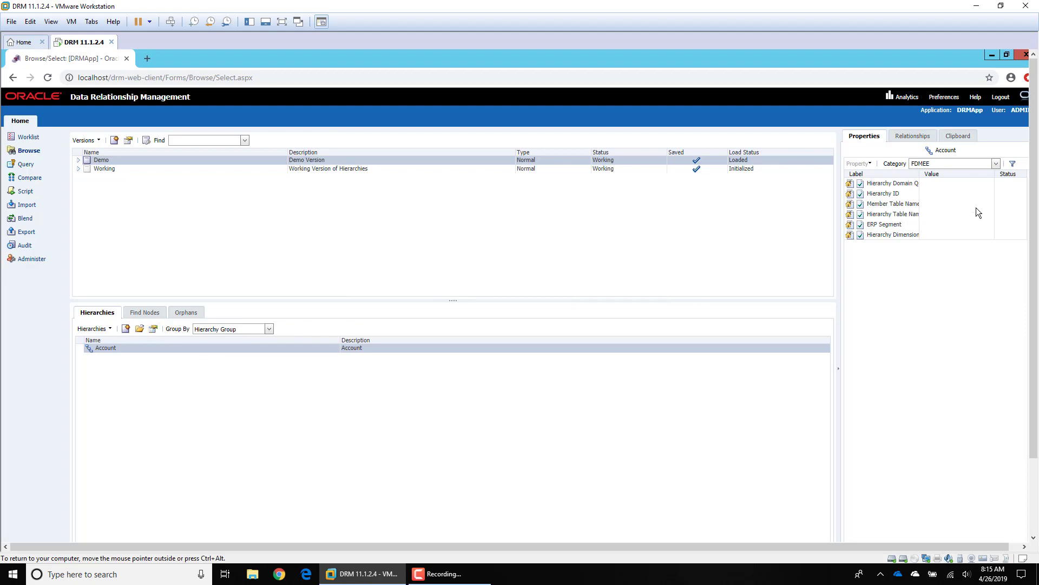
left_click(997, 164)
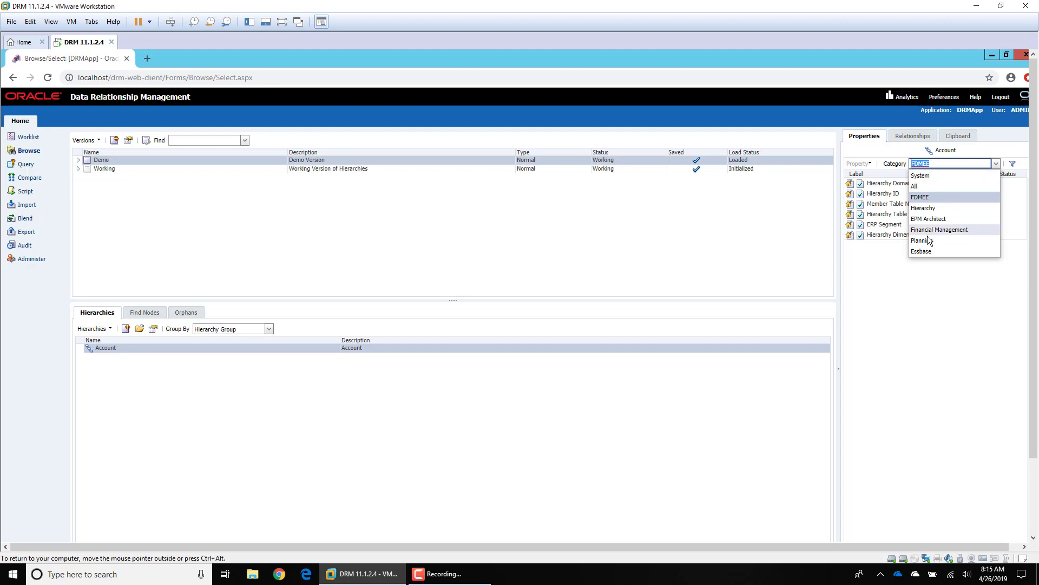
left_click(944, 179)
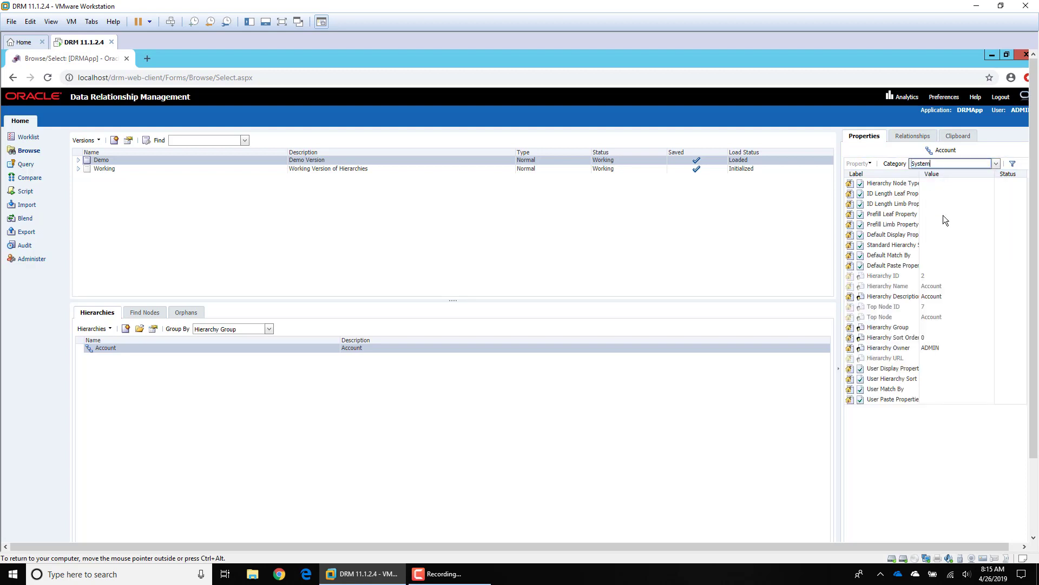
left_click(998, 164)
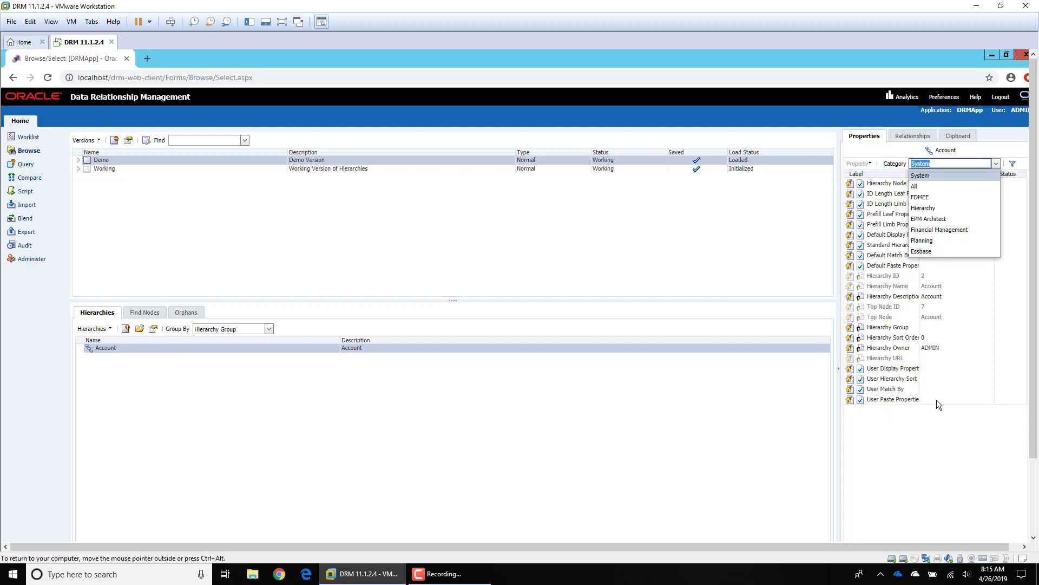
left_click(916, 477)
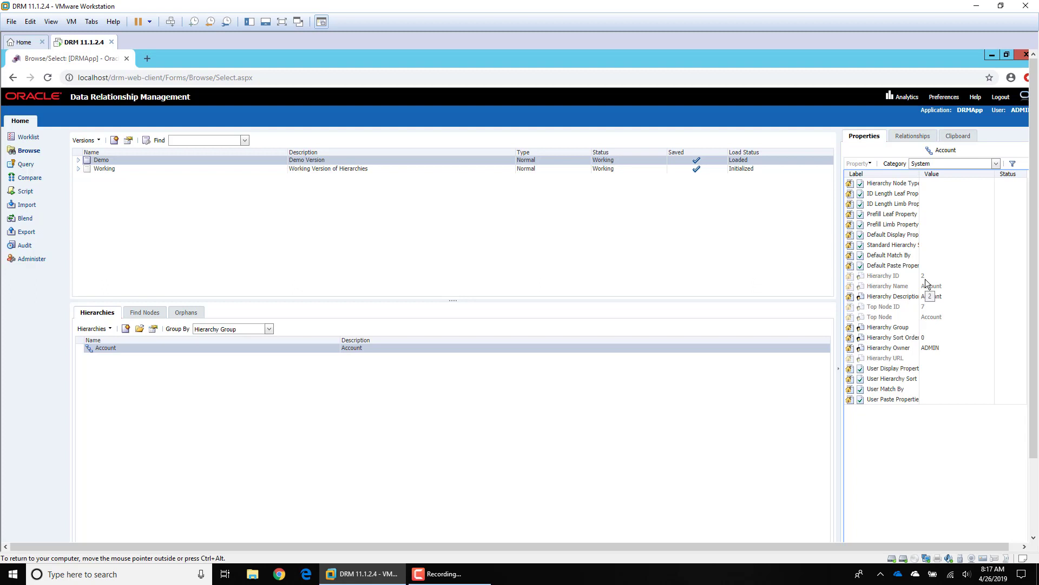
Step: Set the Account hierarchy's Standard Hierarchy Sort property to Sort Order and save the change
left_click(936, 247)
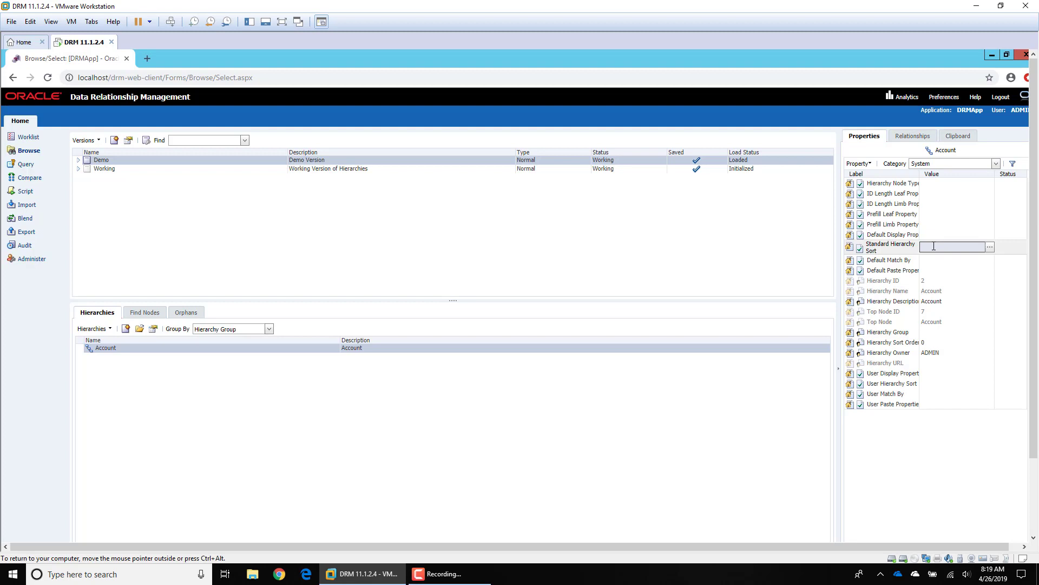
left_click(991, 248)
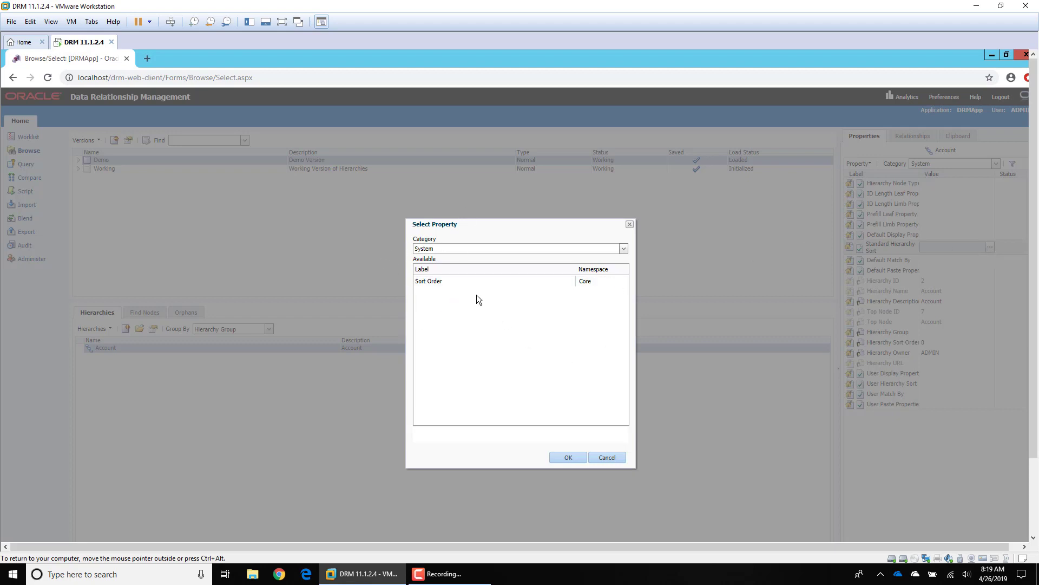
left_click(444, 282)
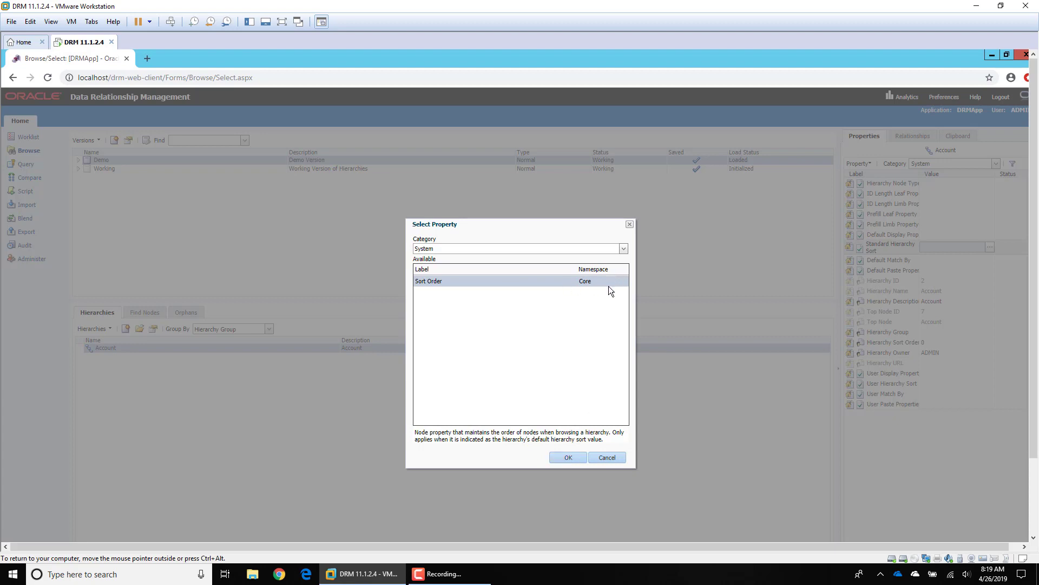
left_click(569, 457)
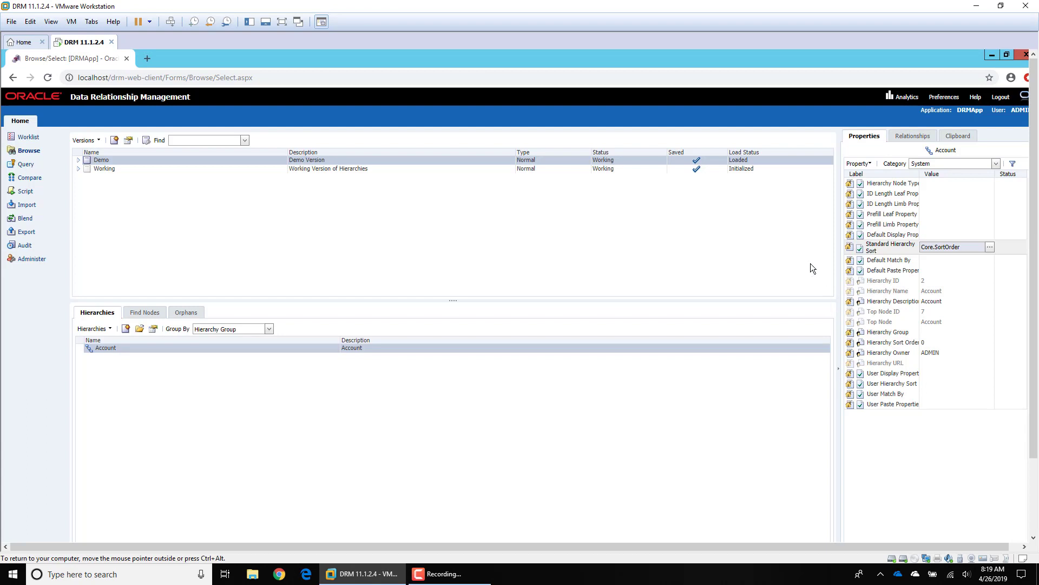
scroll(1033, 293, "down", 2)
scroll(1033, 293, "down", 1)
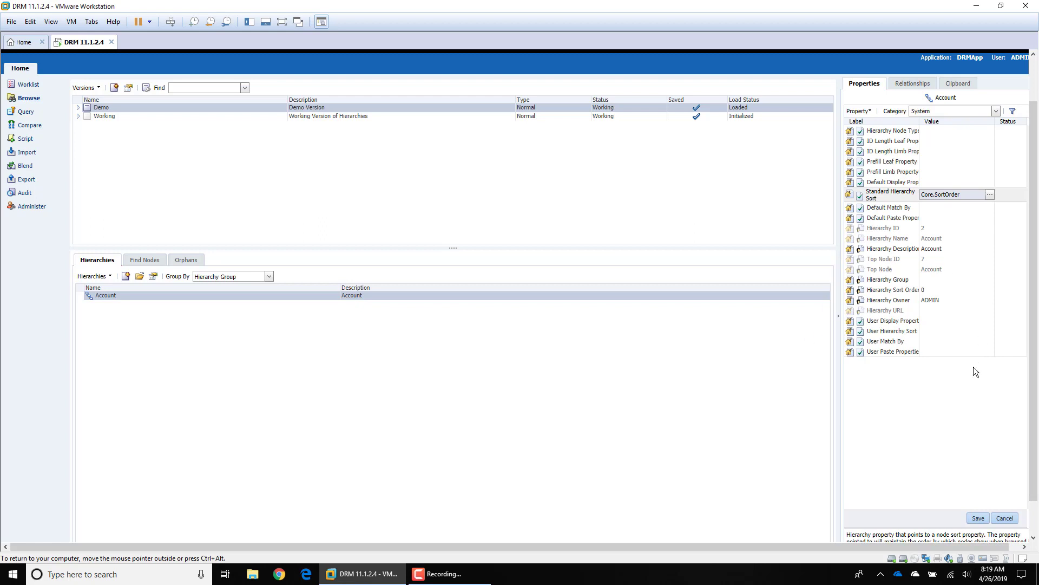
left_click(978, 519)
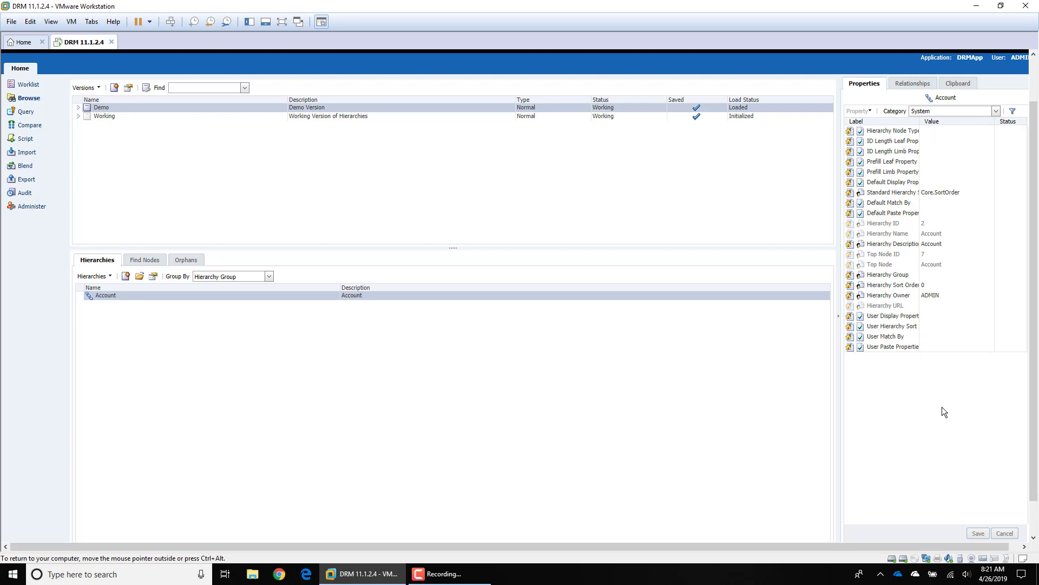
Step: Open the Account hierarchy and show the Essbase category properties of its top node
double_click(106, 295)
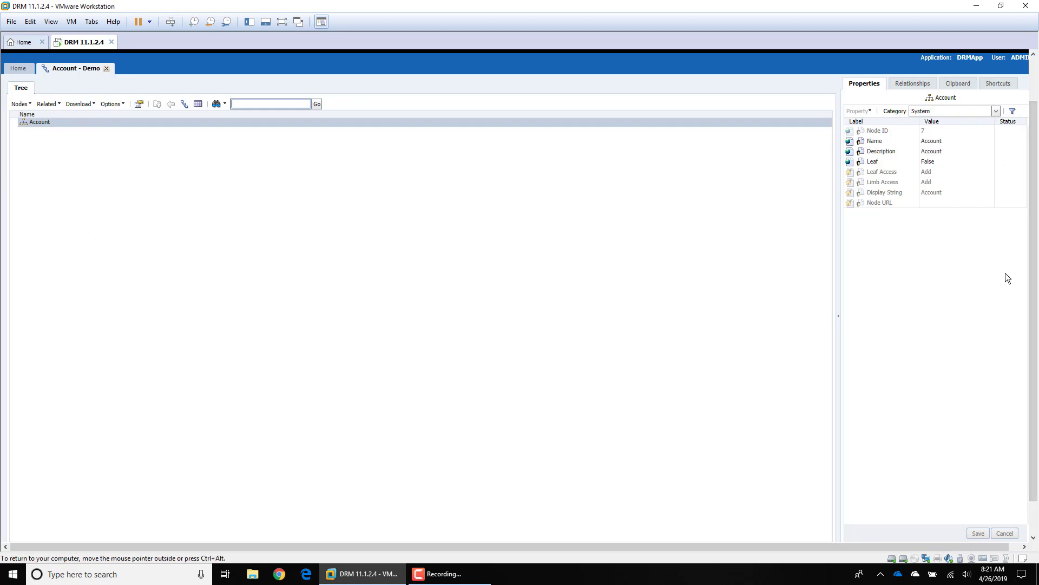
left_click(996, 111)
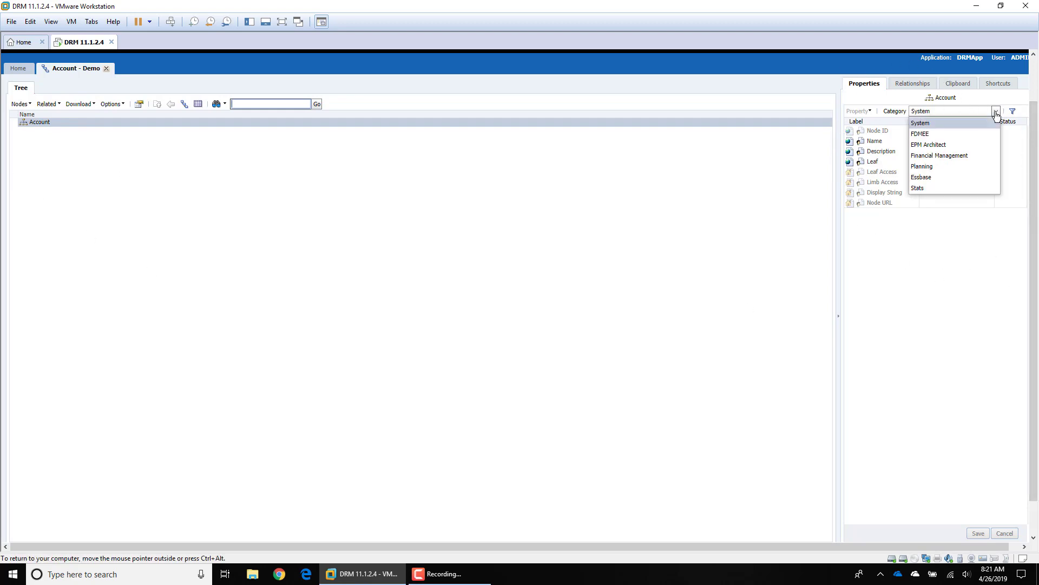
left_click(939, 177)
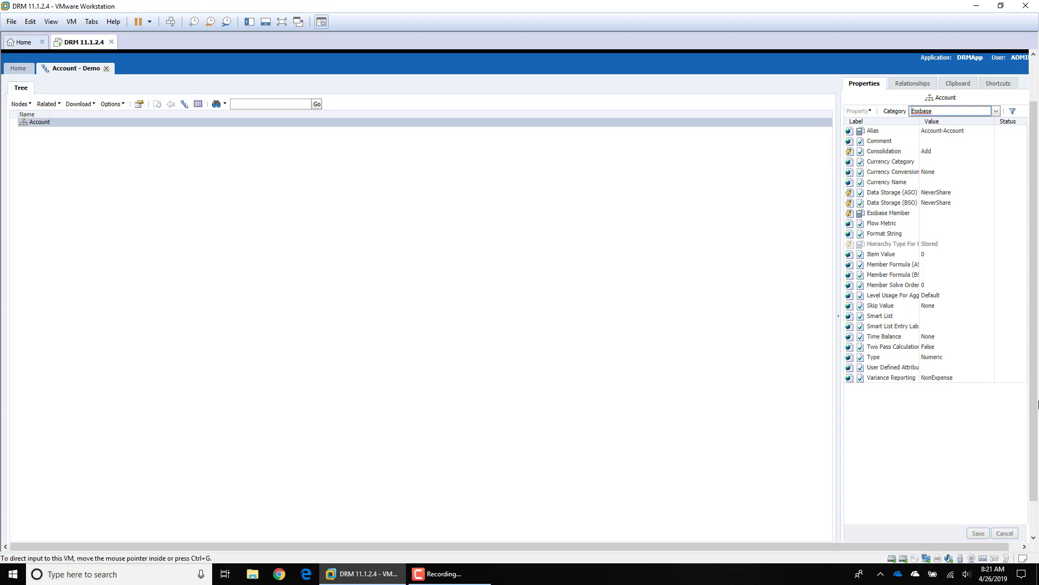
right_click(43, 125)
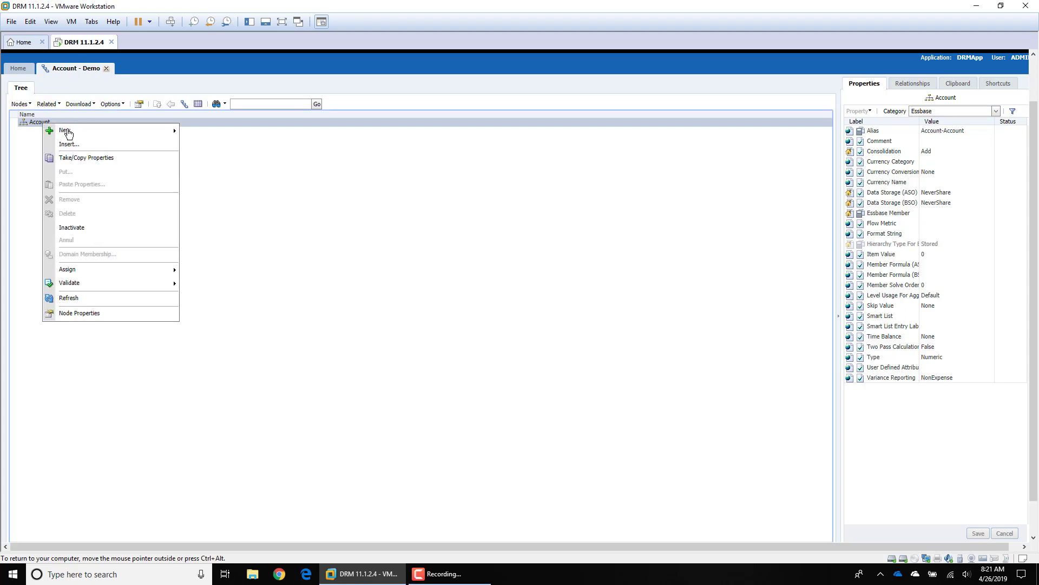
mouse_move(89, 135)
left_click(24, 106)
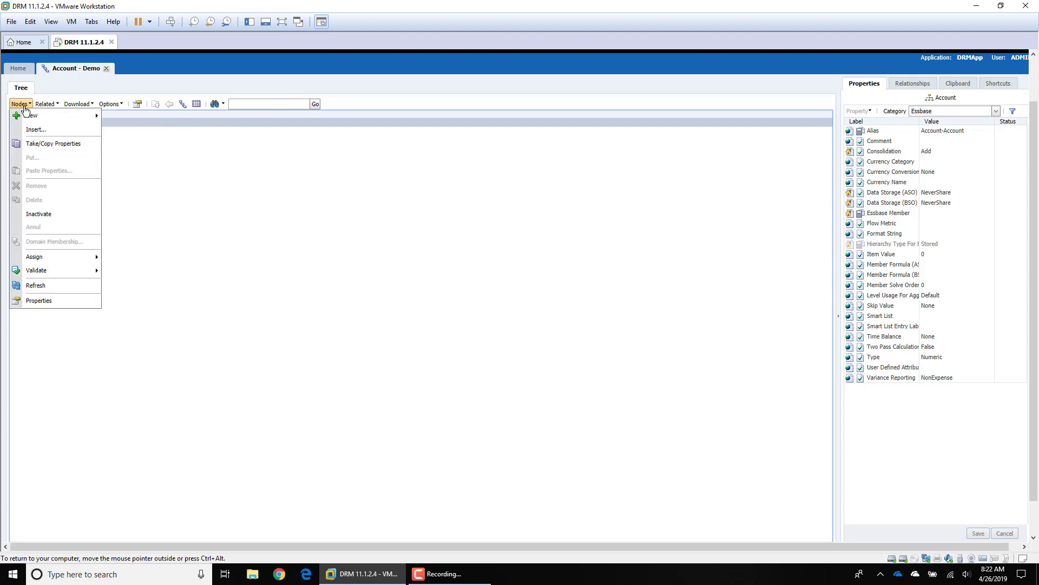
mouse_move(26, 119)
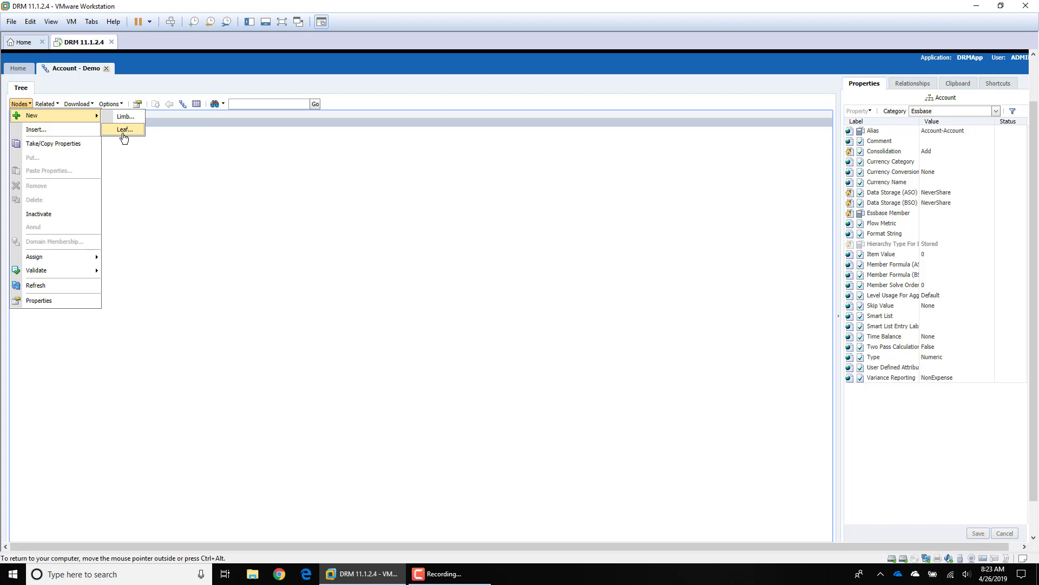
left_click(151, 135)
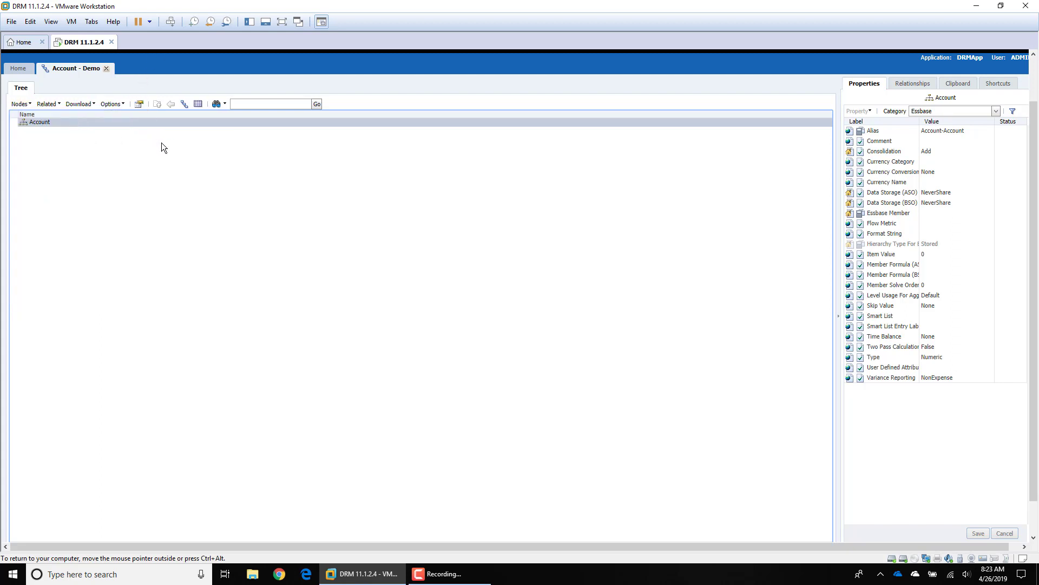
Step: Add a child limb node named AC_Balance Sheet with the description Balance Sheet under the Account node
left_click(21, 103)
mouse_move(32, 115)
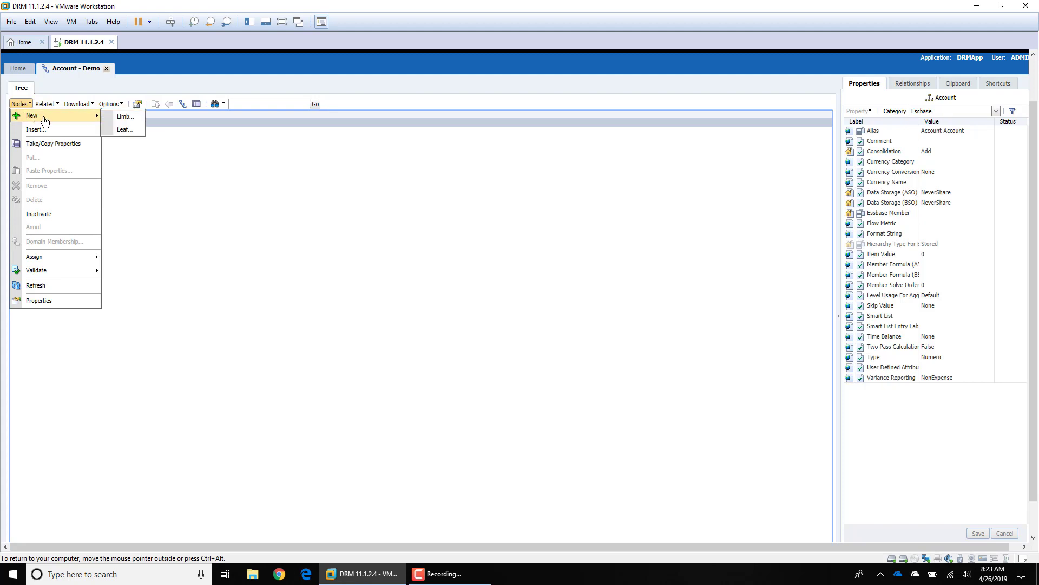
left_click(124, 117)
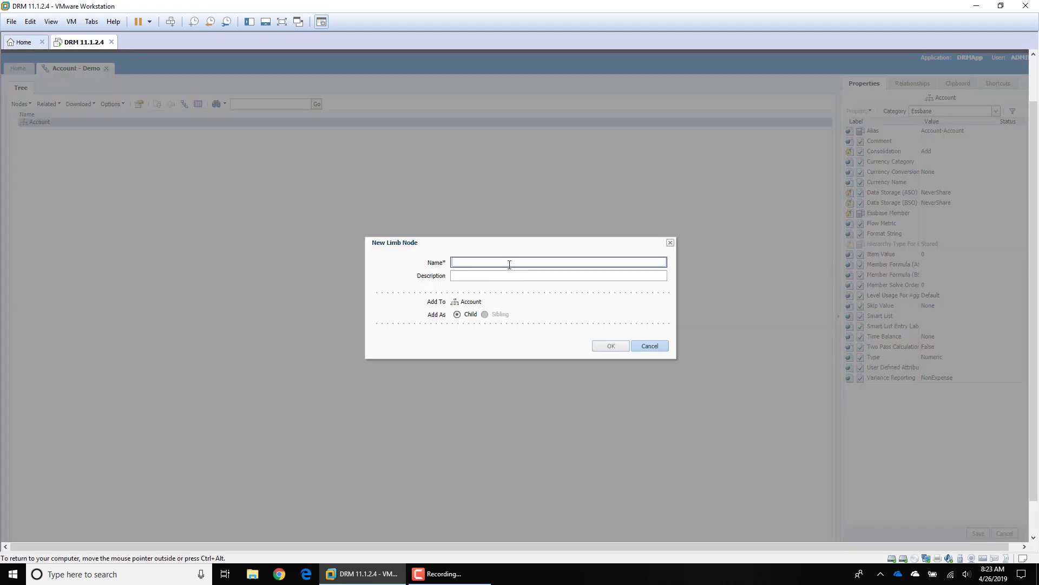
type("Balance S")
type("hee")
type("AC_")
left_click(517, 274)
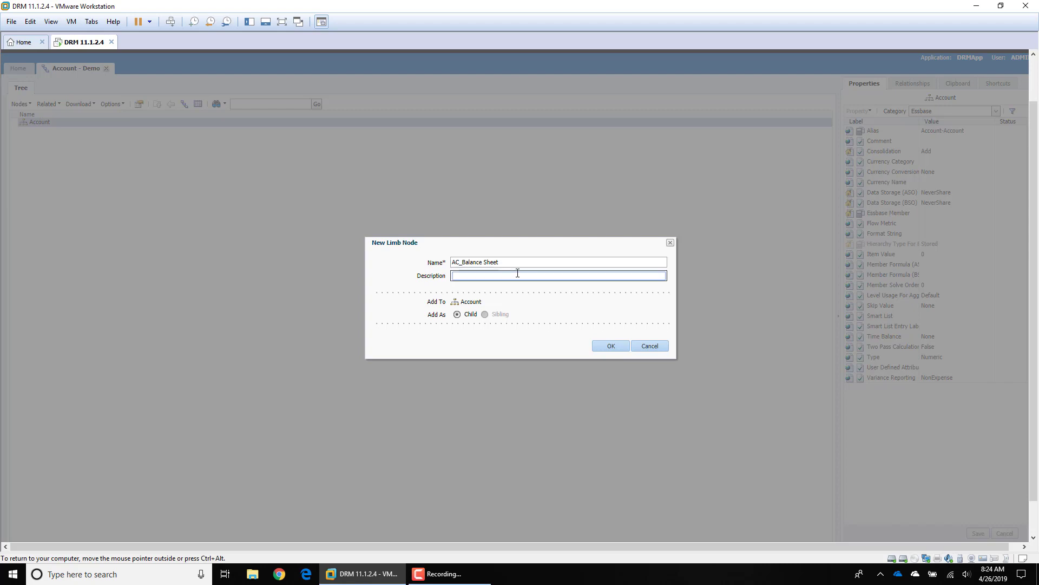
type("Balance Sheet")
left_click(602, 345)
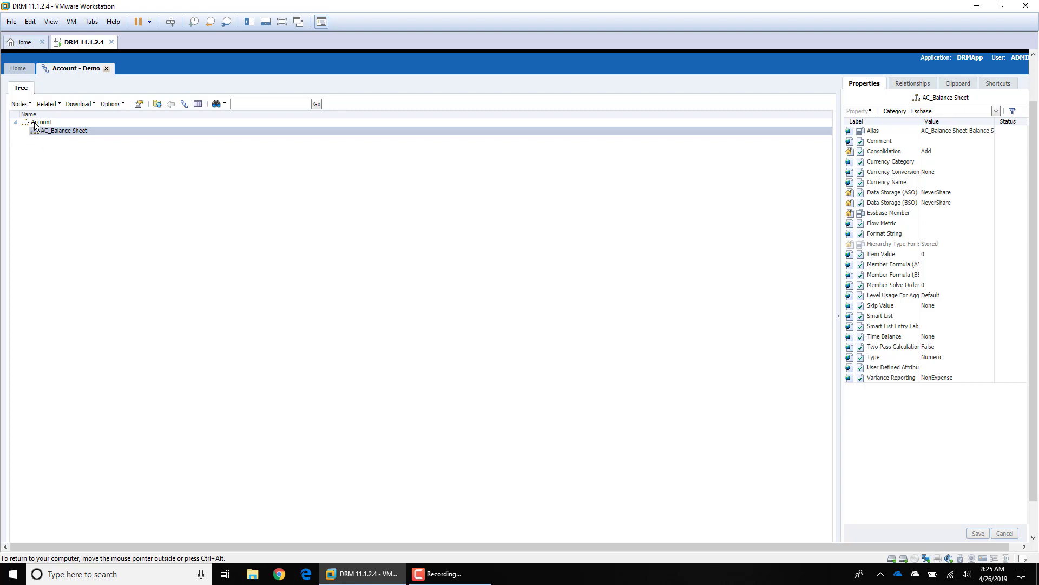
Step: Add a child limb node named AC_Assets with the description Assets under AC_Balance Sheet
right_click(64, 131)
mouse_move(102, 139)
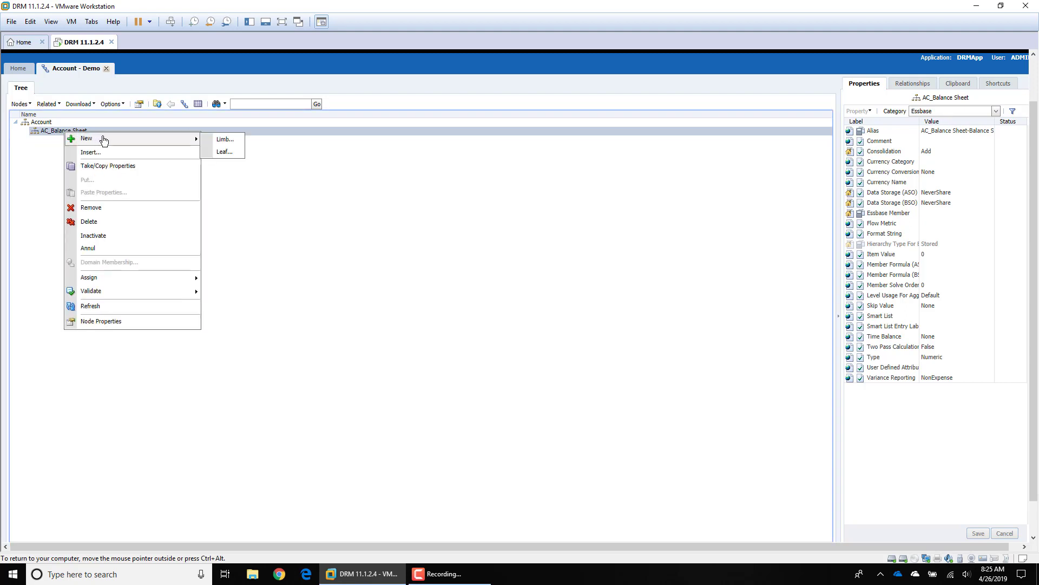
left_click(223, 139)
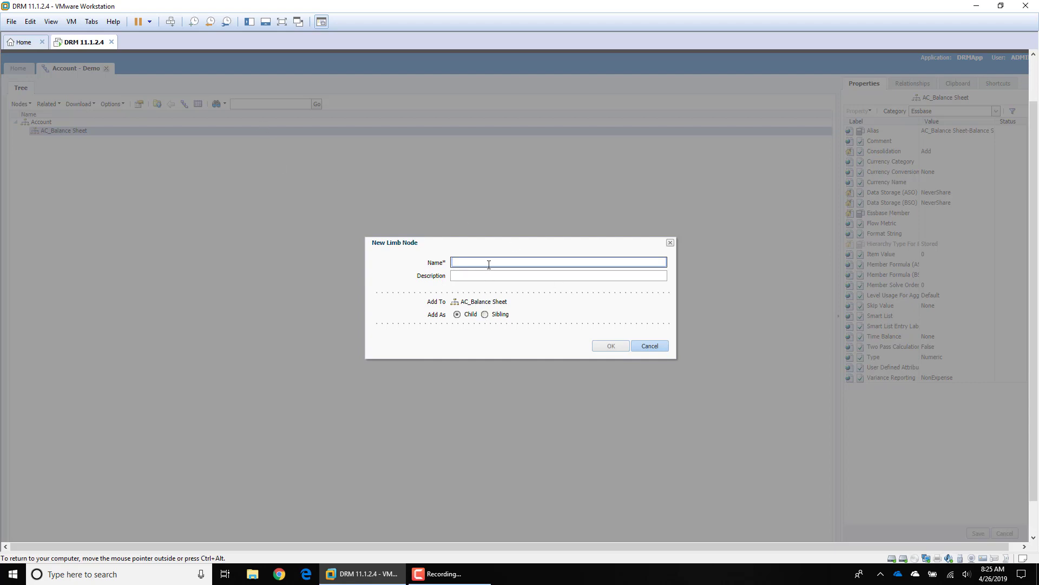
type("AC_Assets")
left_click(484, 277)
type("Ac")
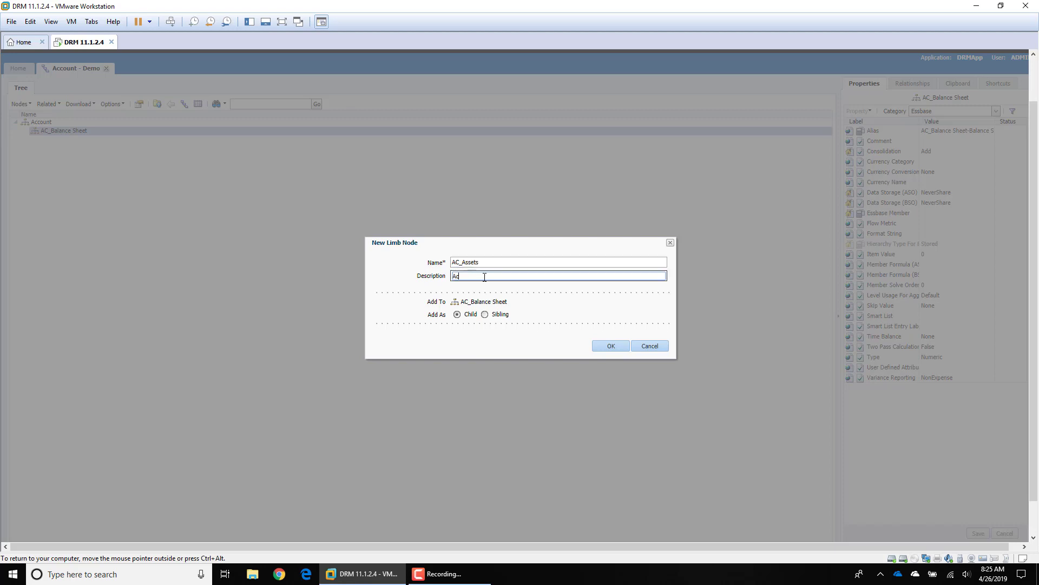
key("BackSpace")
type("ssets")
left_click(614, 349)
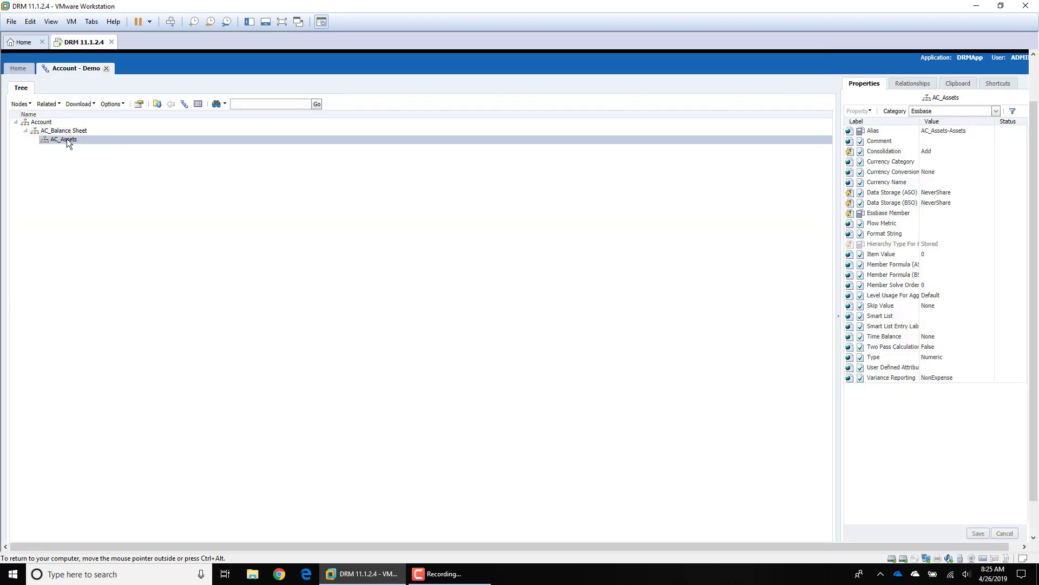
Step: Add a child limb node named AC_Current Assets with the description Current Assets under AC_Assets
right_click(65, 140)
mouse_move(114, 146)
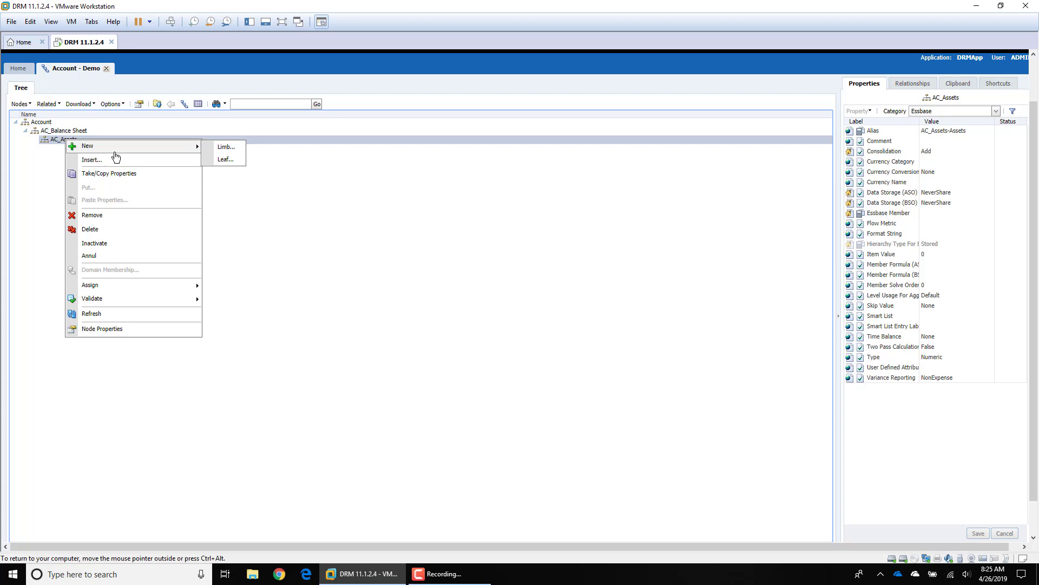
left_click(225, 148)
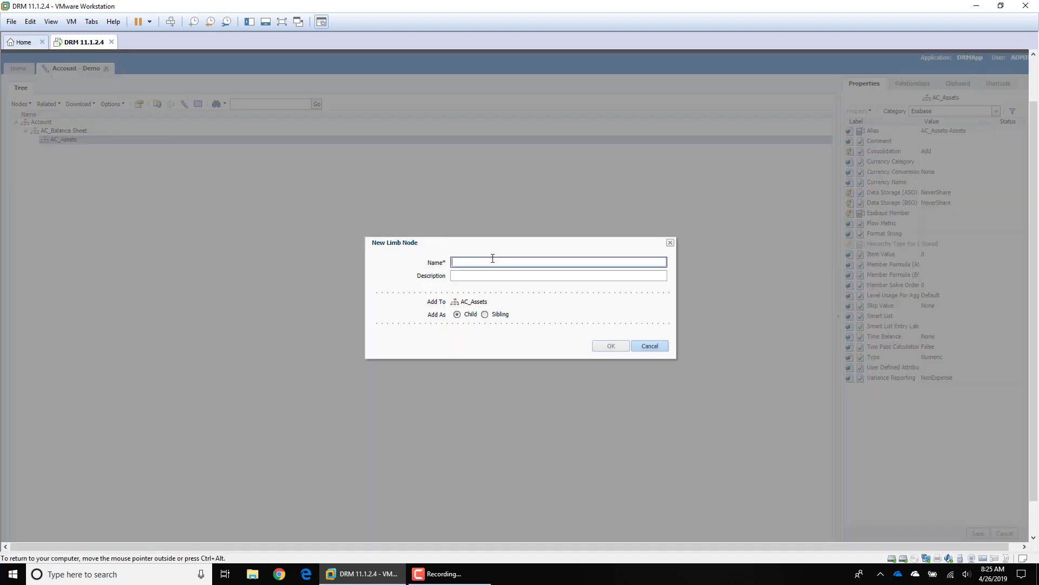
type("Current Asse")
type("ts")
type("AC_")
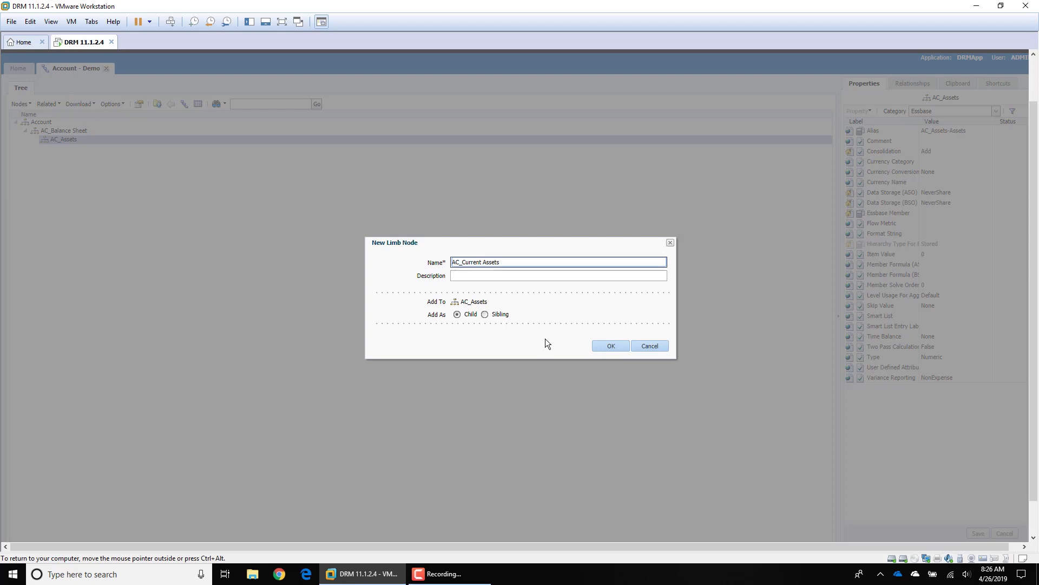
left_click(492, 275)
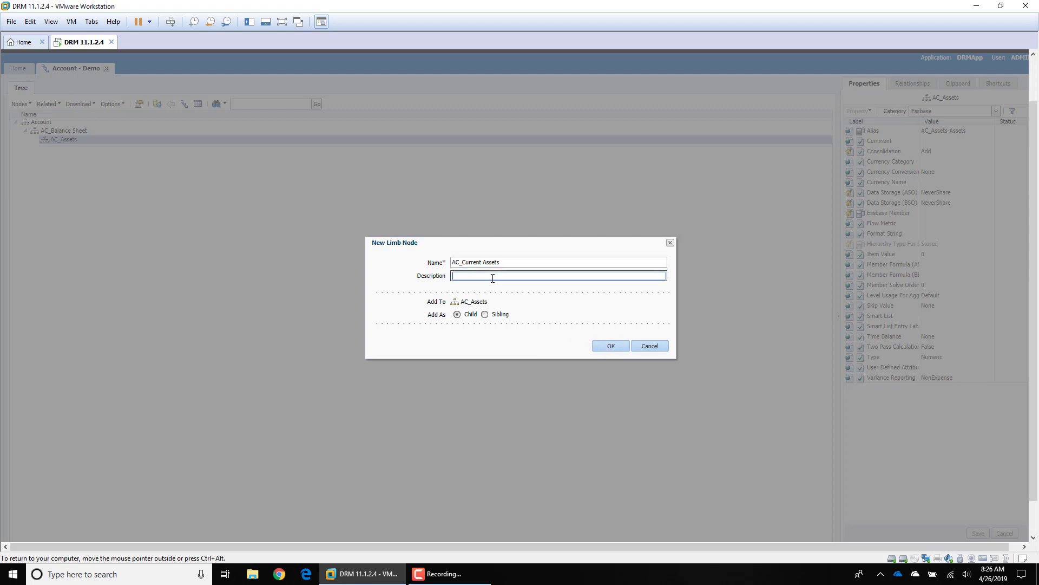
type("Current Assets")
left_click(616, 350)
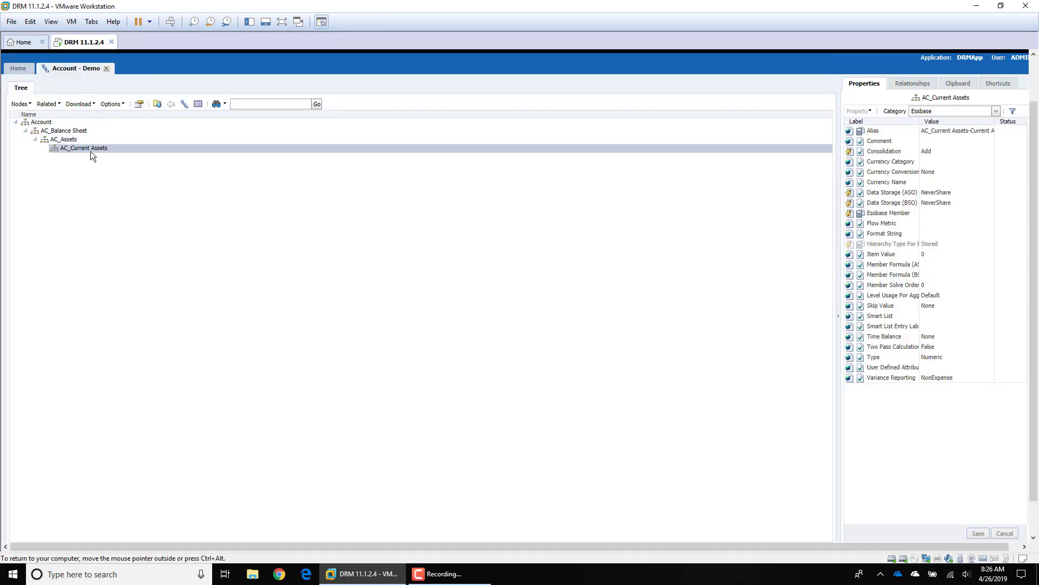
Step: Add a child leaf node named AC_Cash with the description Cash under AC_Current Assets
right_click(95, 148)
mouse_move(130, 161)
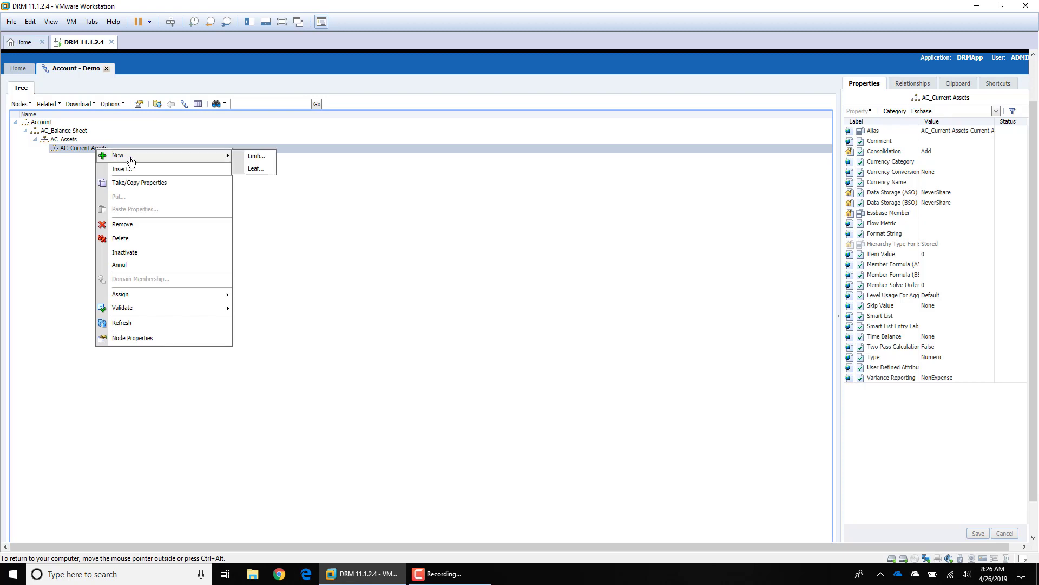
left_click(252, 169)
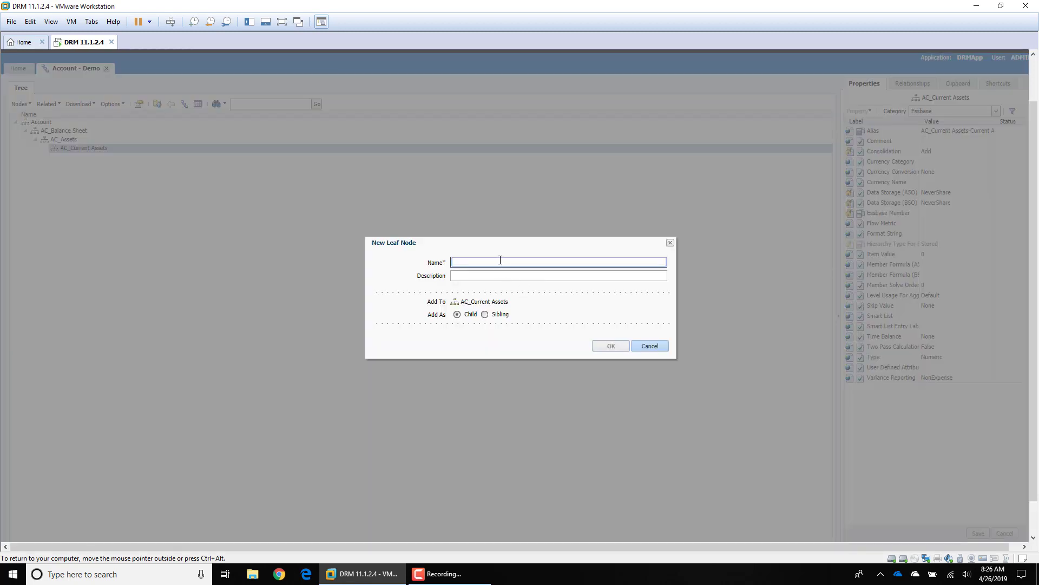
type("AC_Cash")
left_click(466, 279)
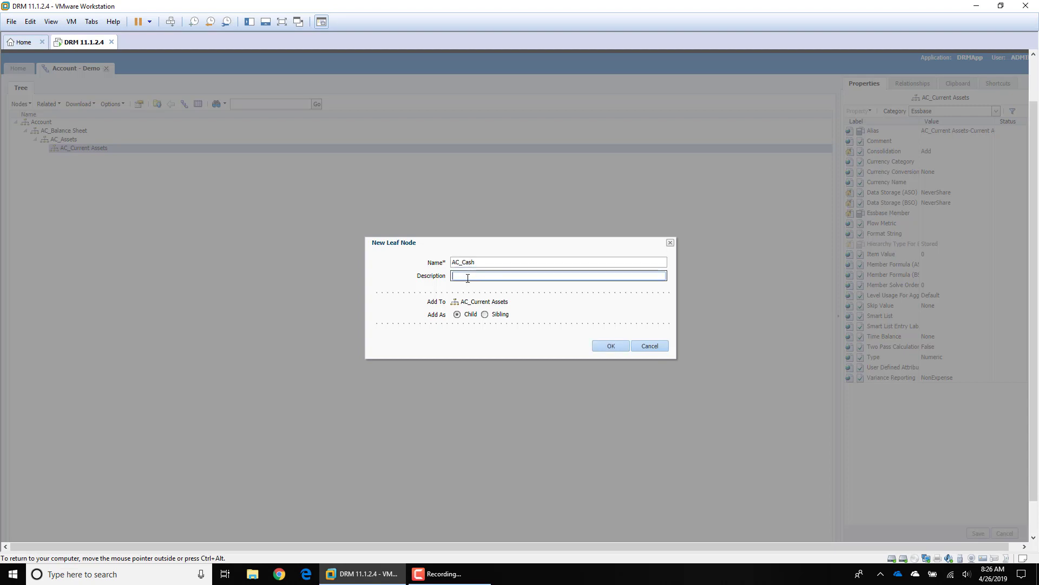
type("Cash")
left_click(607, 347)
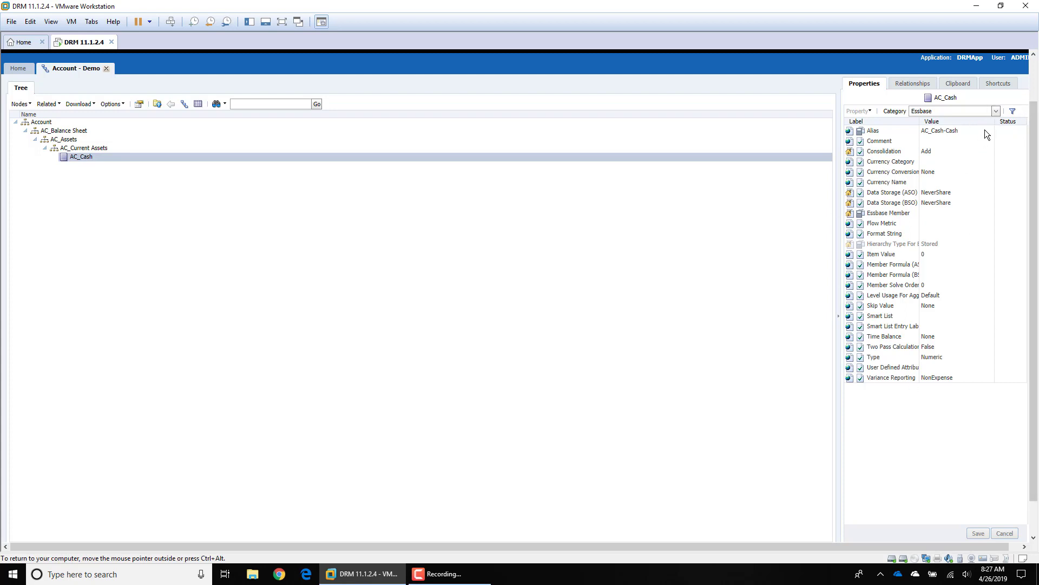
Step: Set the Data Storage (BSO) property of AC_Cash in the Essbase category to StoreData
left_click(996, 112)
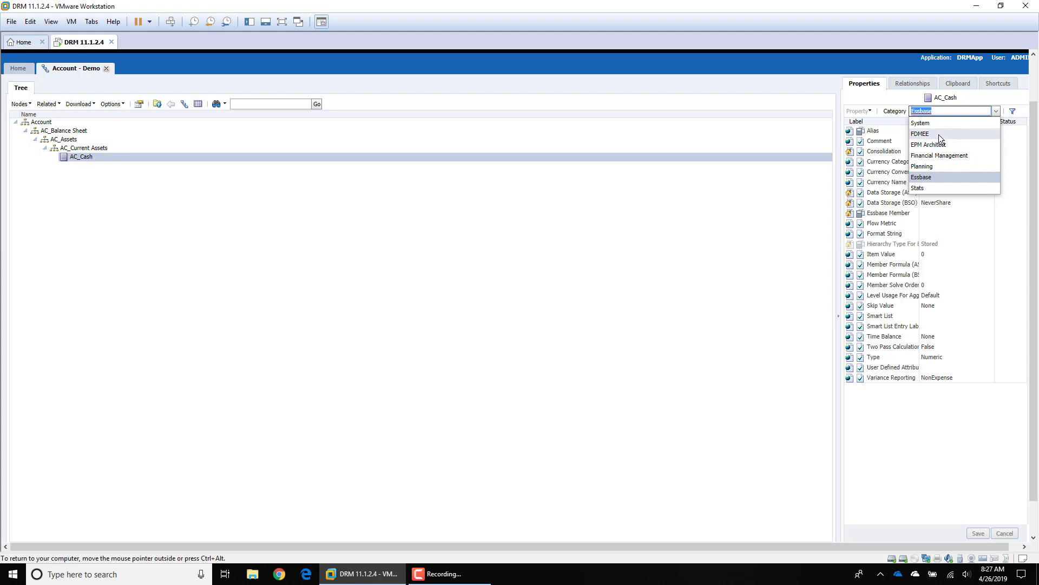
left_click(930, 178)
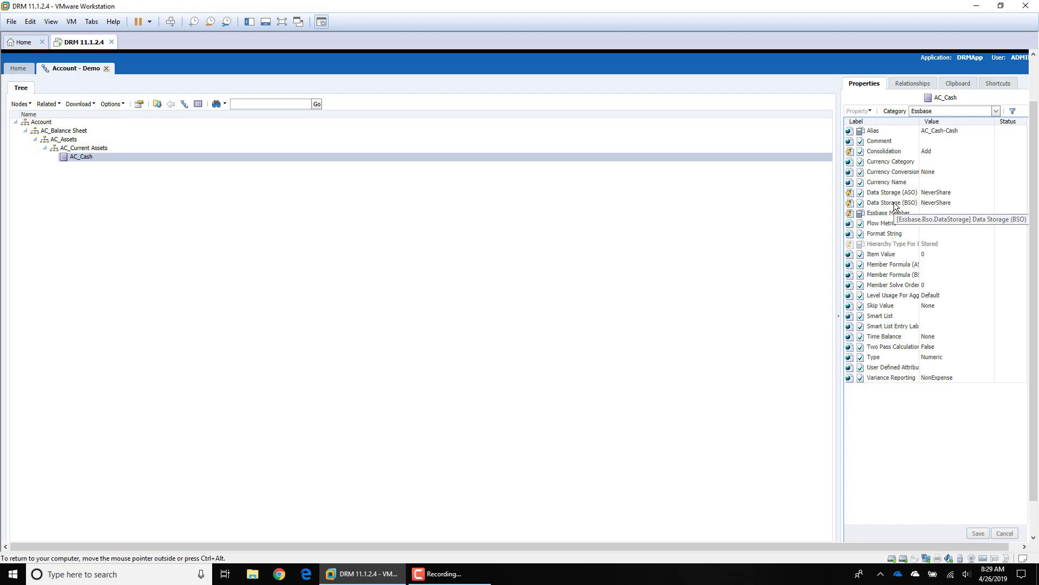
left_click(941, 207)
left_click(991, 203)
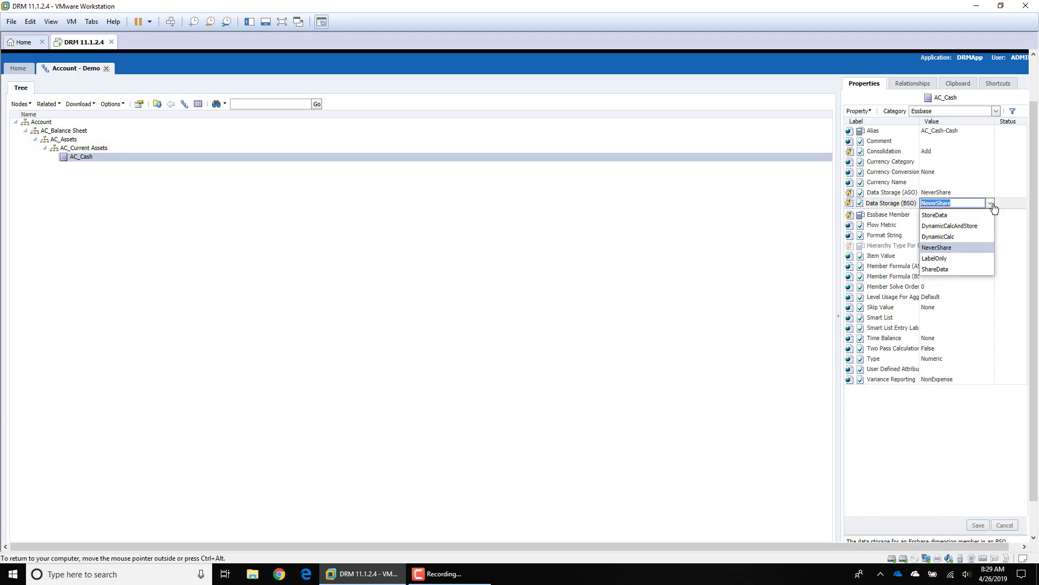
left_click(937, 269)
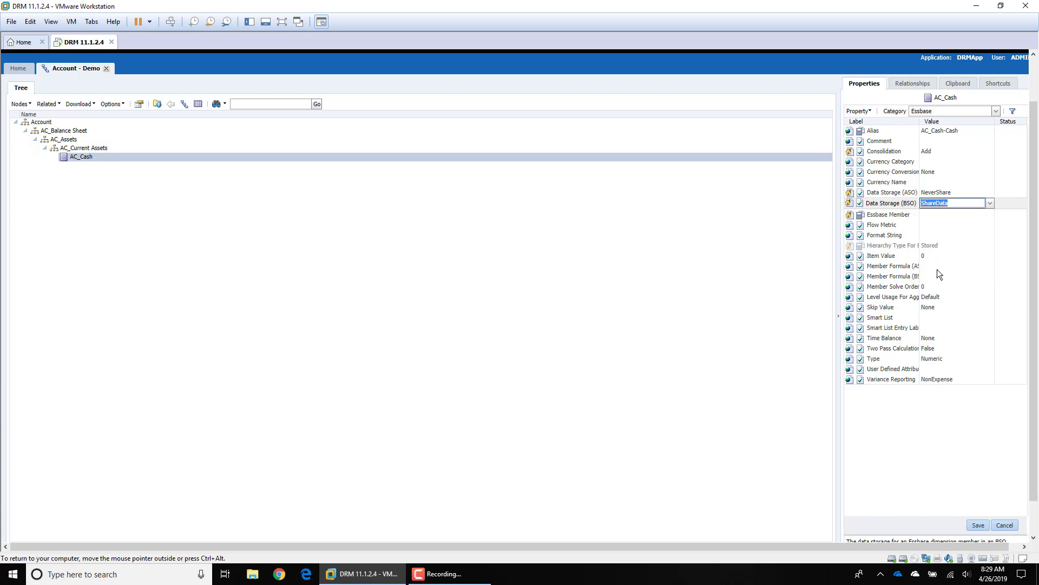
left_click(990, 205)
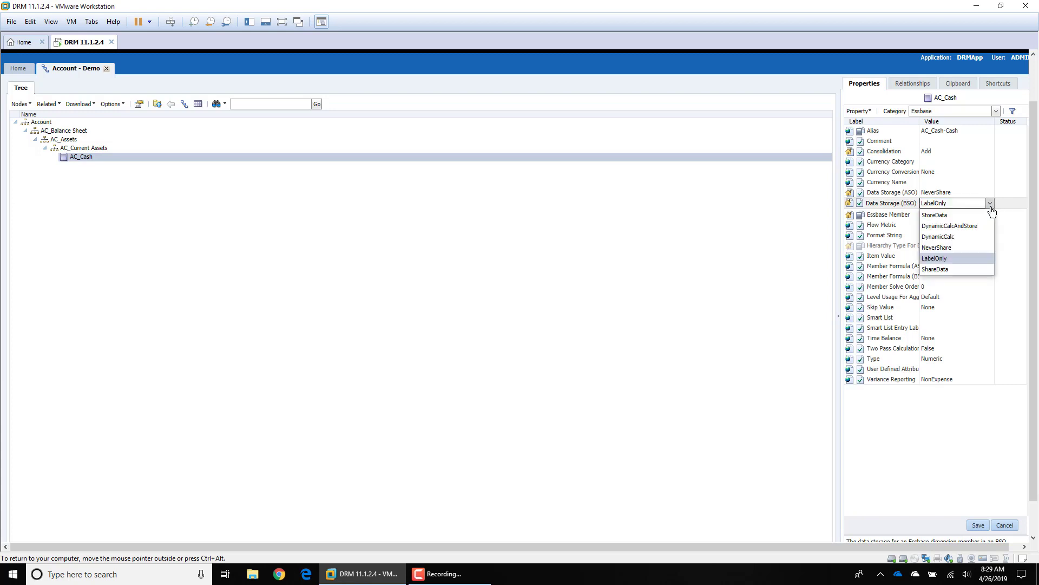
key("Up")
left_click(937, 215)
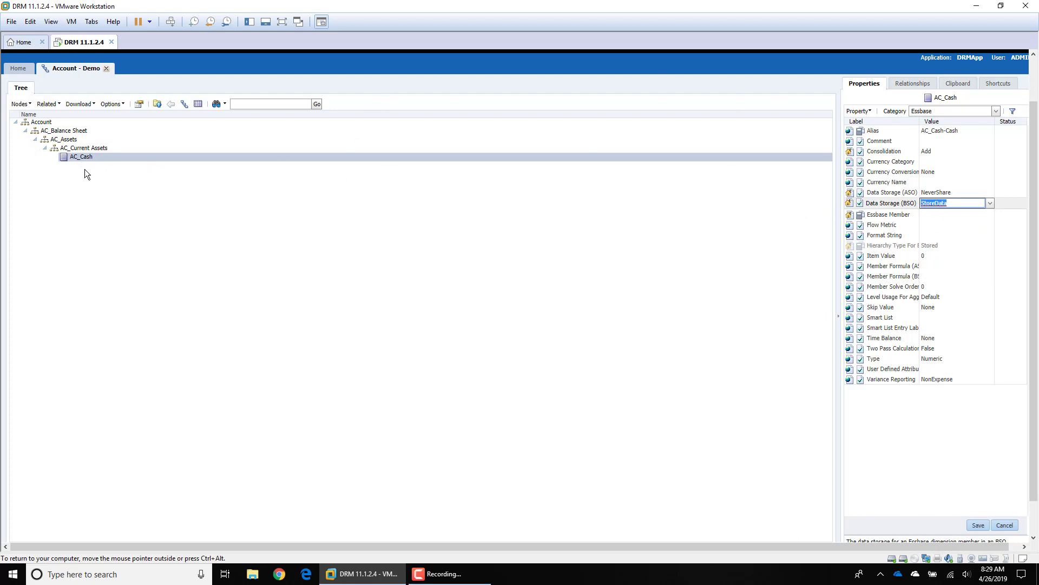
left_click(673, 264)
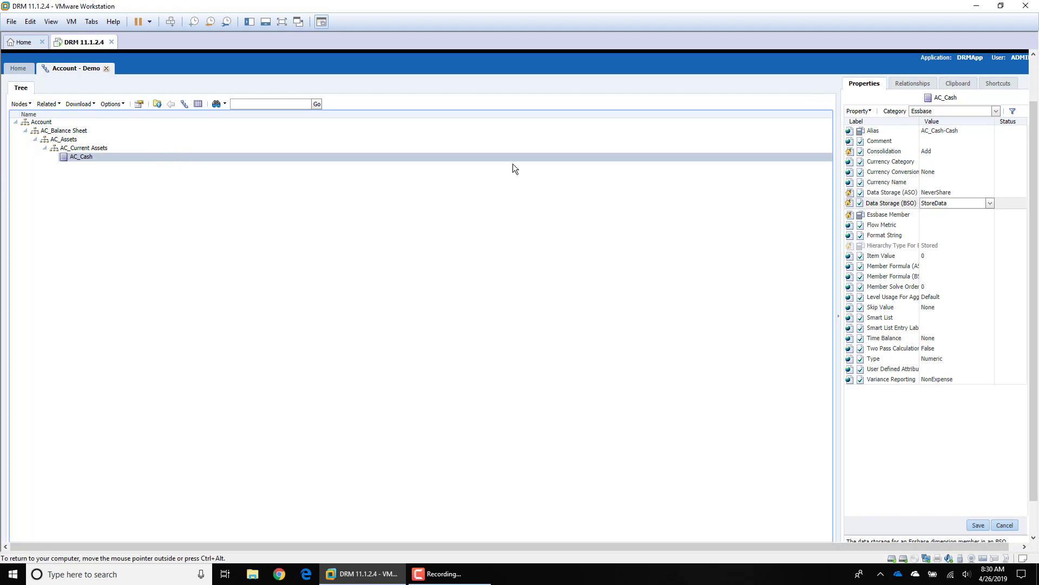
Step: Override the Alias property of AC_Cash with MyAlias and save the pending property changes
left_click(959, 131)
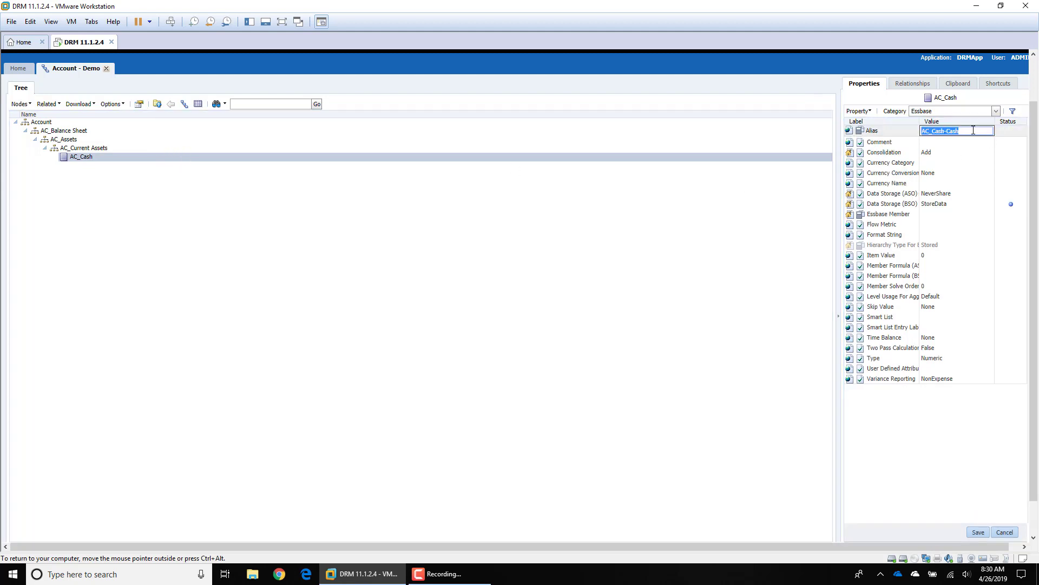
type("MyAlias")
key("Return")
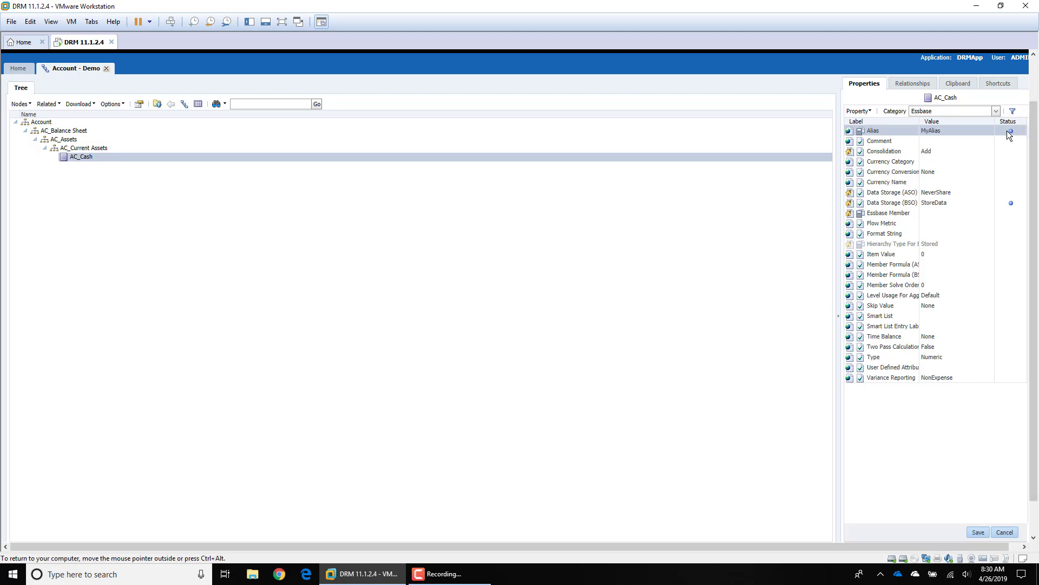
mouse_move(1010, 135)
left_click(980, 534)
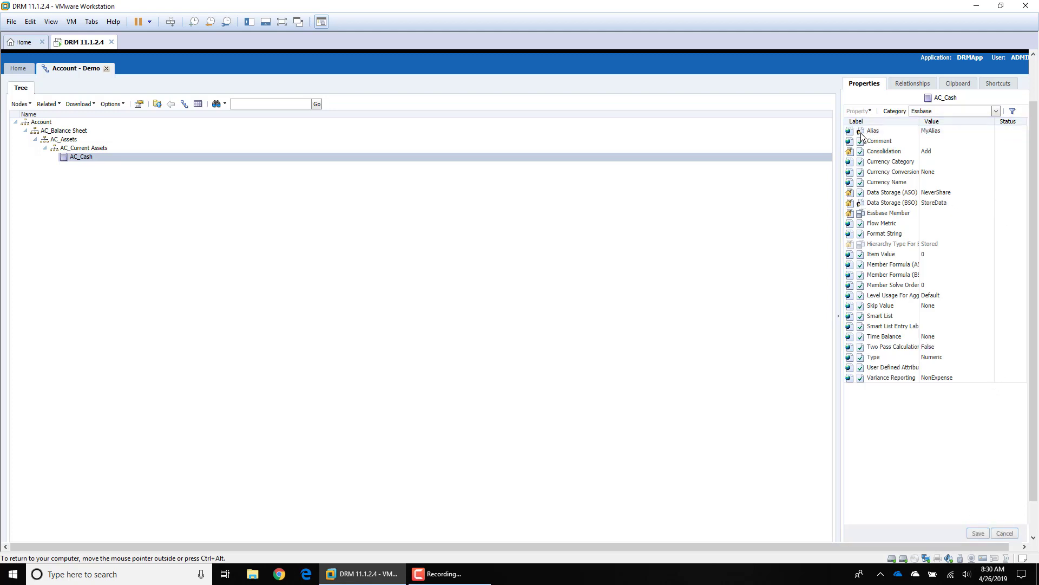
Step: Remove the overridden Alias value from AC_Cash and save the change
mouse_move(863, 137)
left_click(948, 130)
right_click(948, 130)
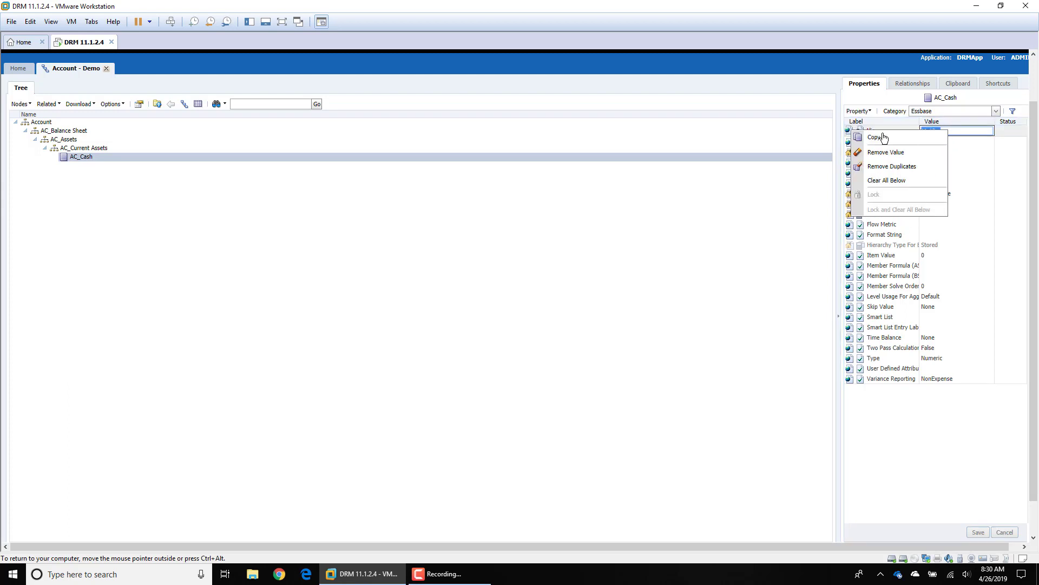
left_click(890, 153)
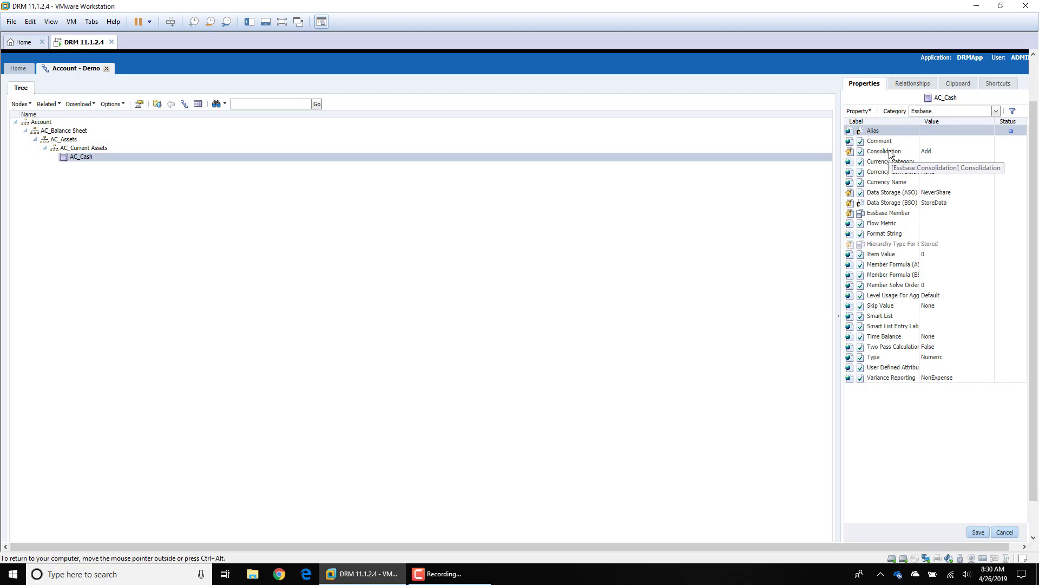
left_click(978, 532)
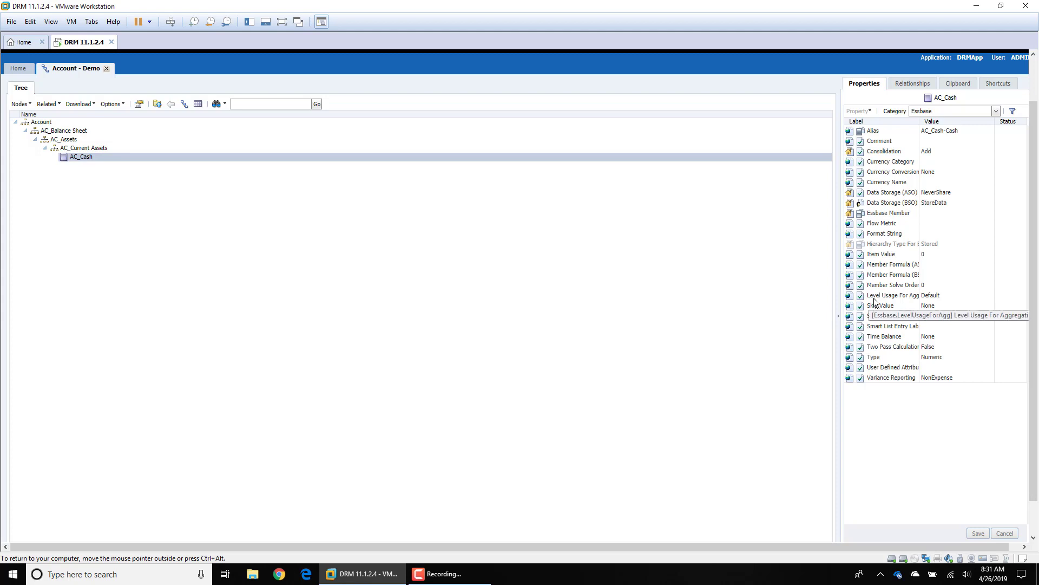
Step: Enter placeholder text as the Comment of AC_Cash and discard the unsaved property edits
left_click(960, 141)
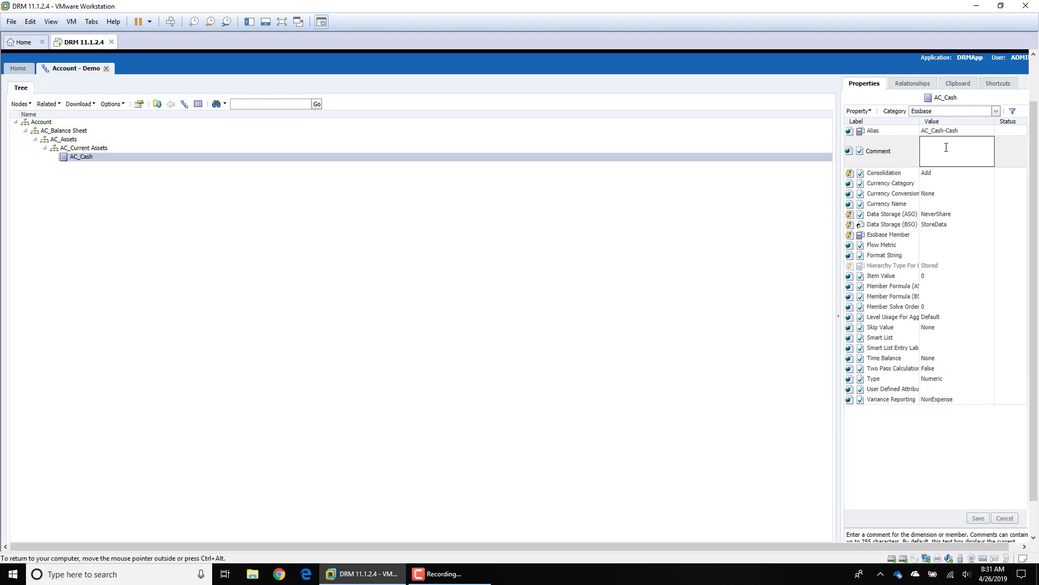
type("kfajljflkajd")
type("lkajf")
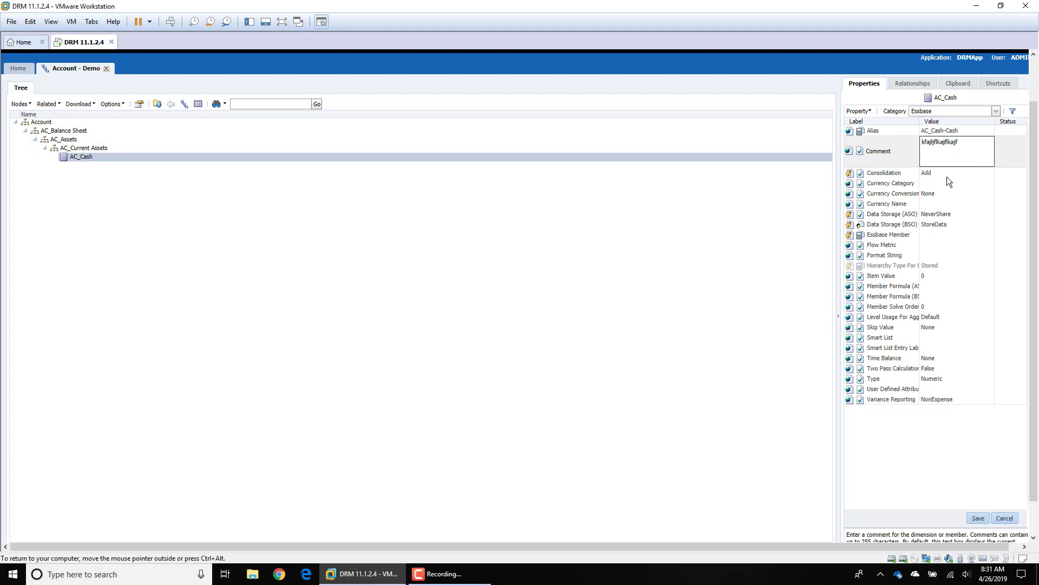
left_click(947, 169)
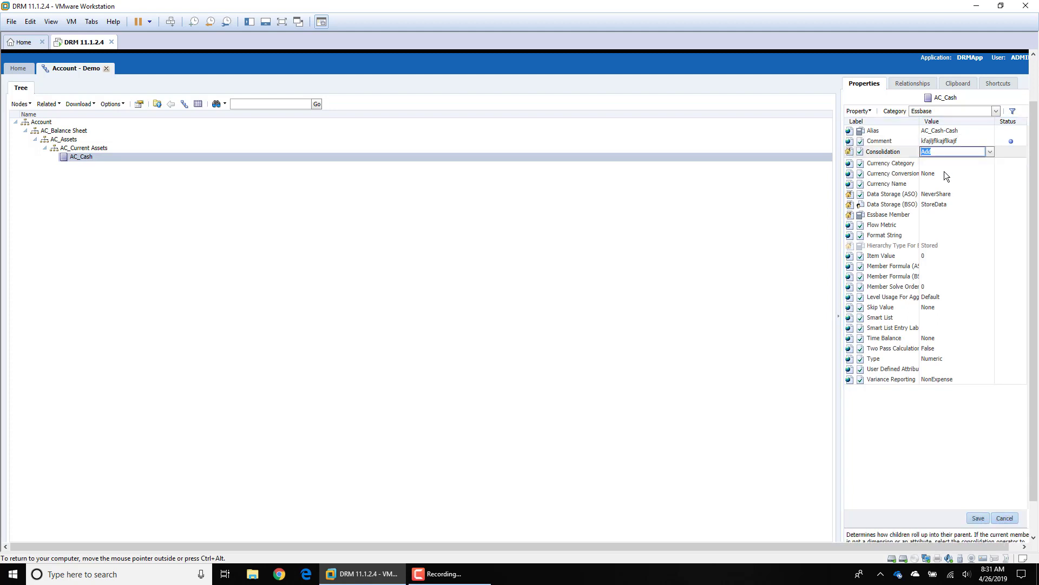
left_click(992, 153)
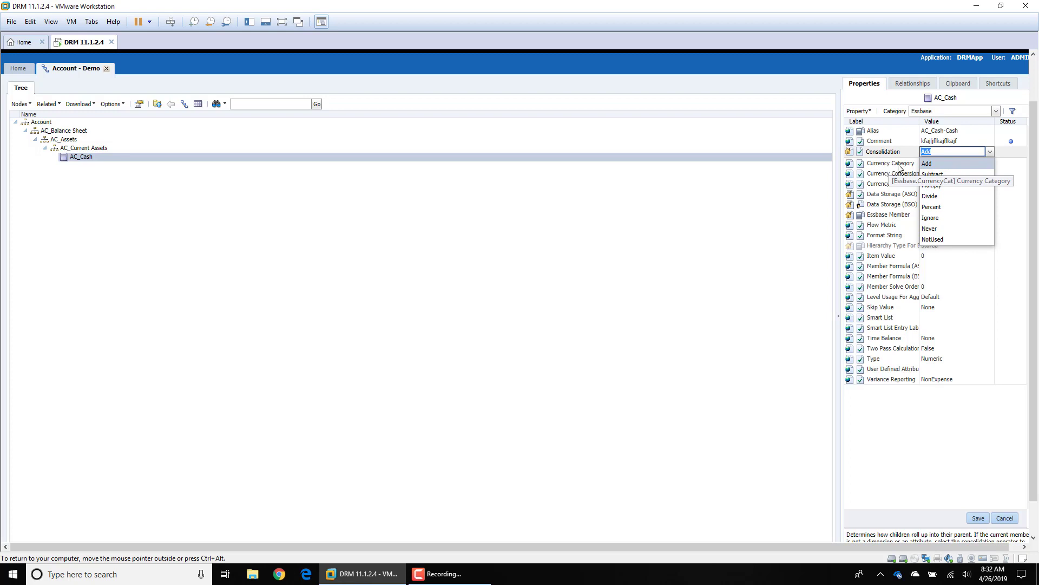
left_click(909, 218)
left_click(969, 213)
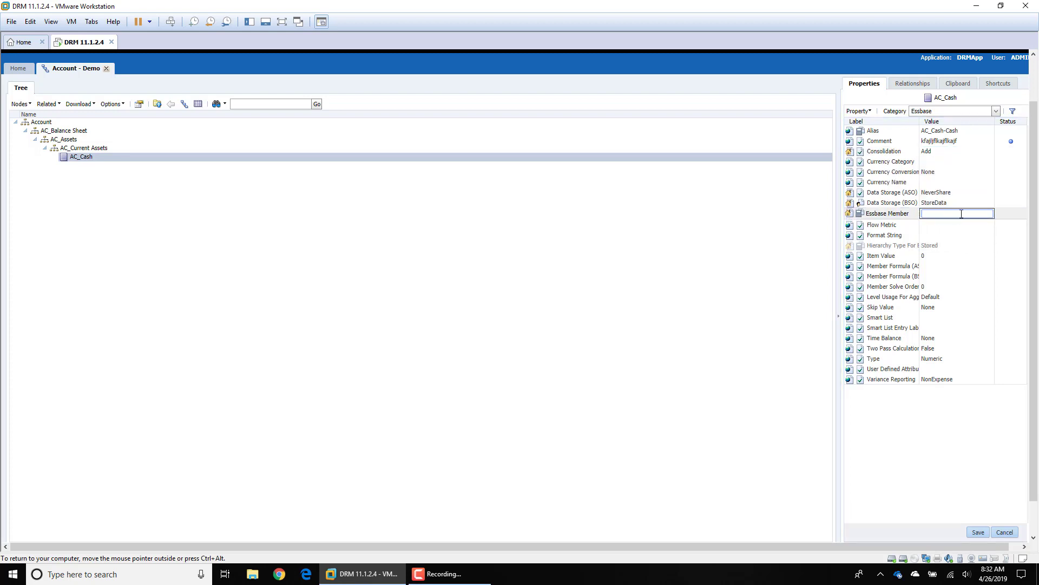
left_click(960, 256)
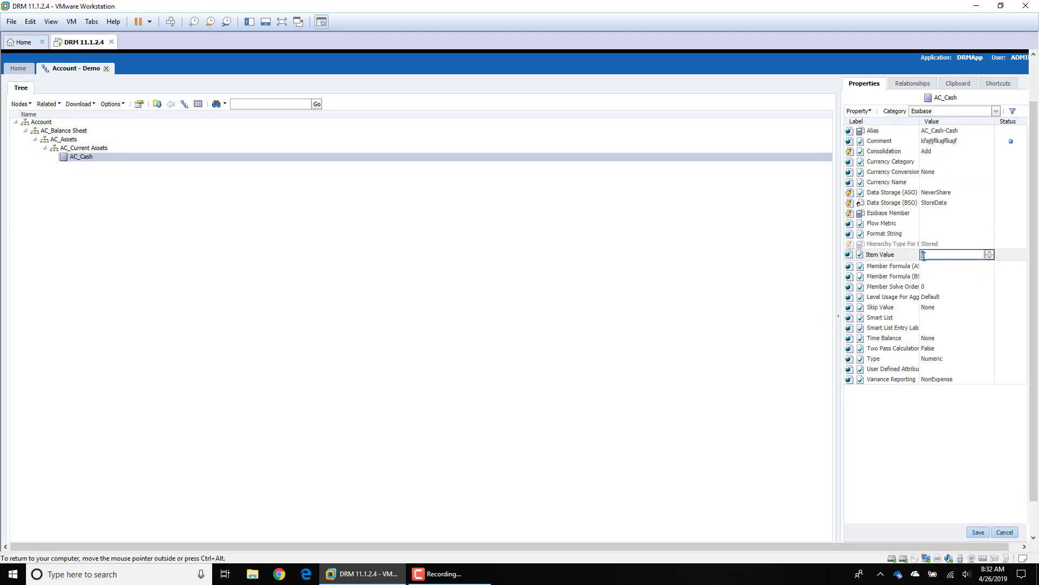
left_click(991, 253)
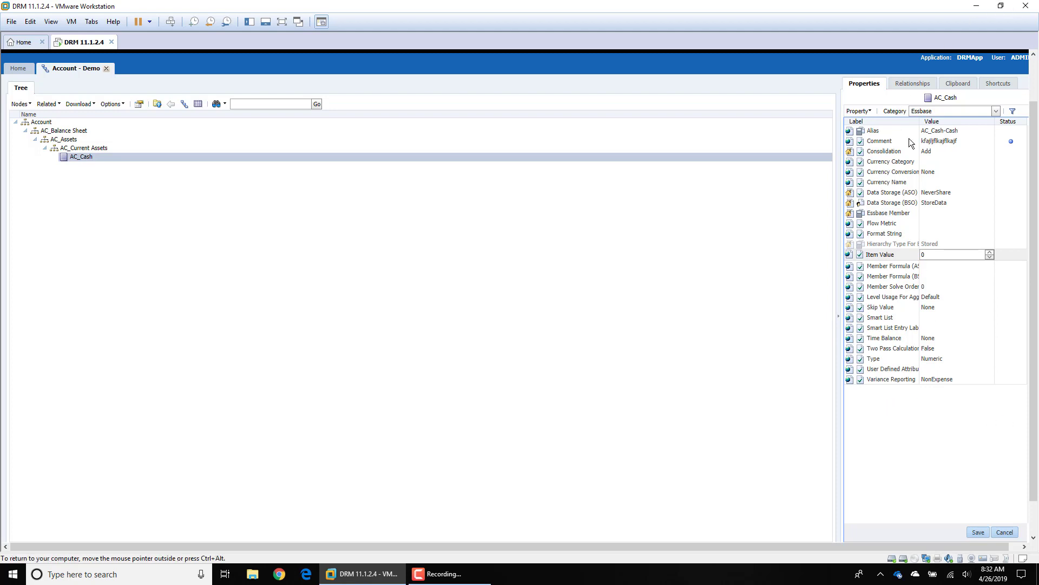
left_click(1005, 532)
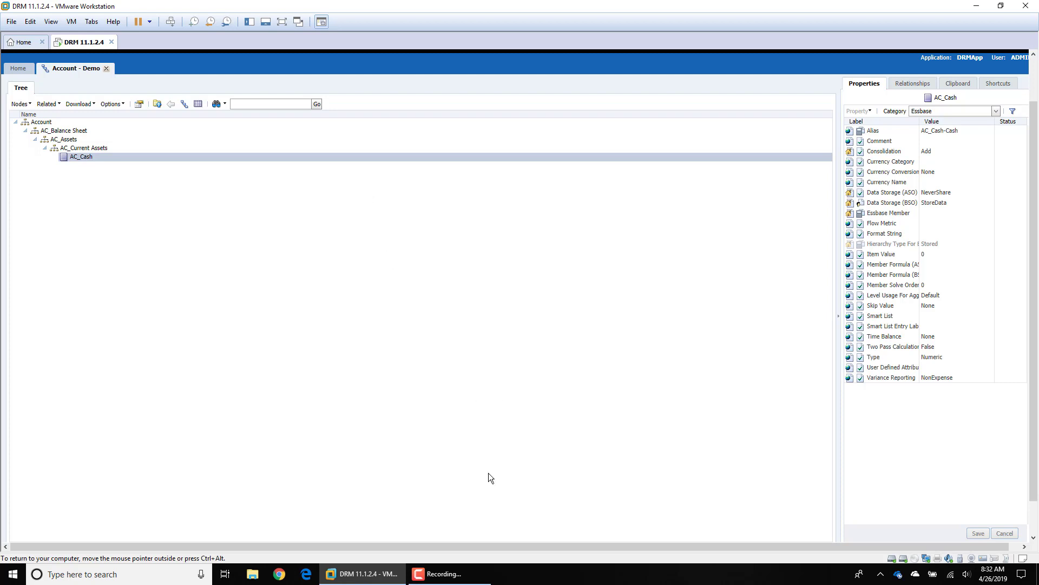
left_click(439, 574)
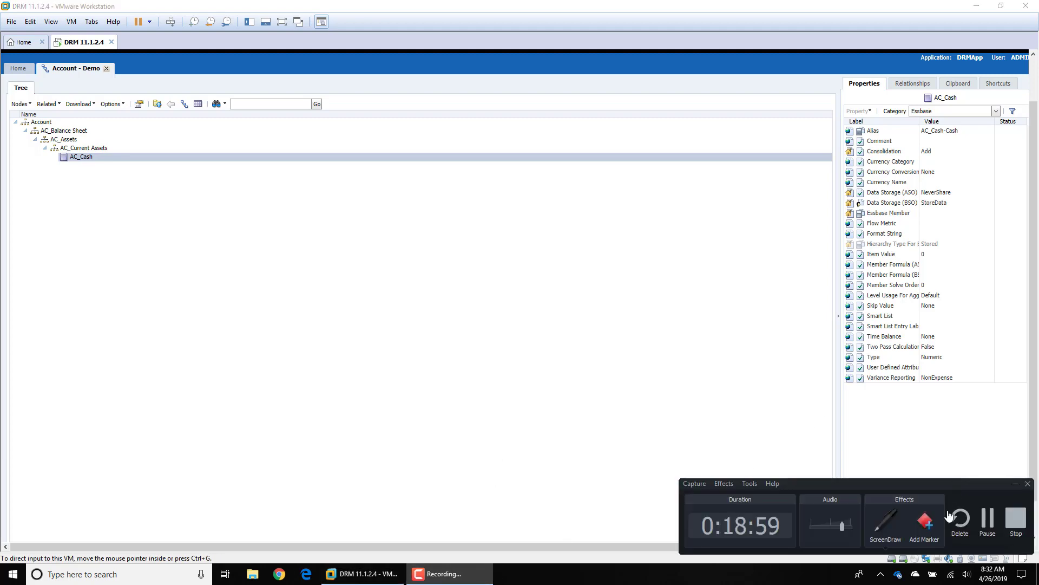